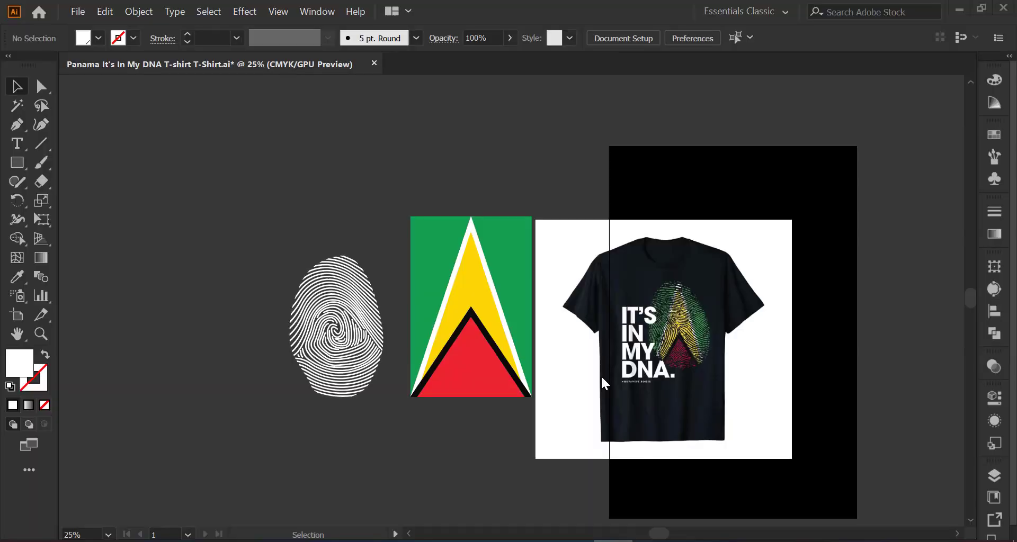
Enlarge the white fingerprint around its centre and shift it left
click(366, 391)
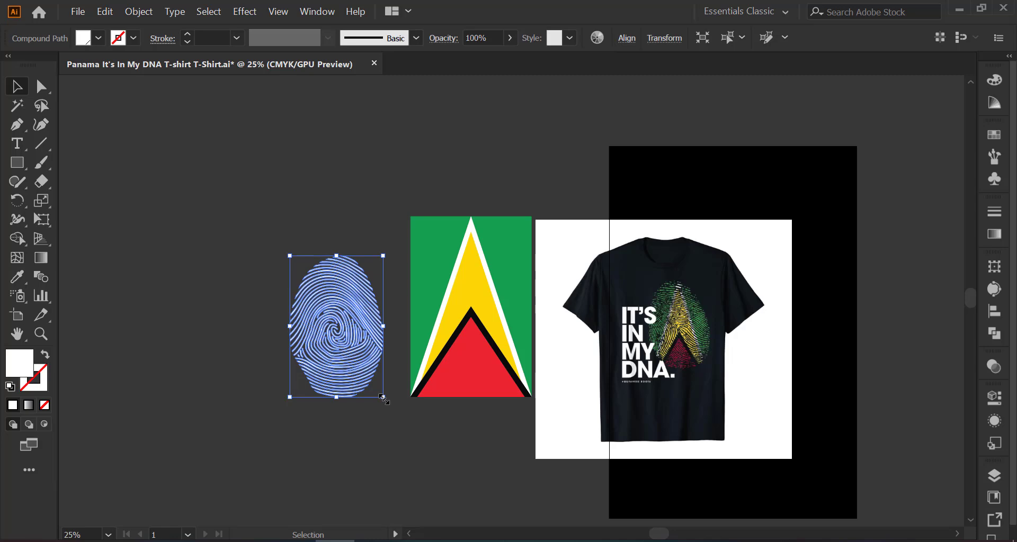
drag(383, 396, 400, 422)
drag(360, 331, 300, 322)
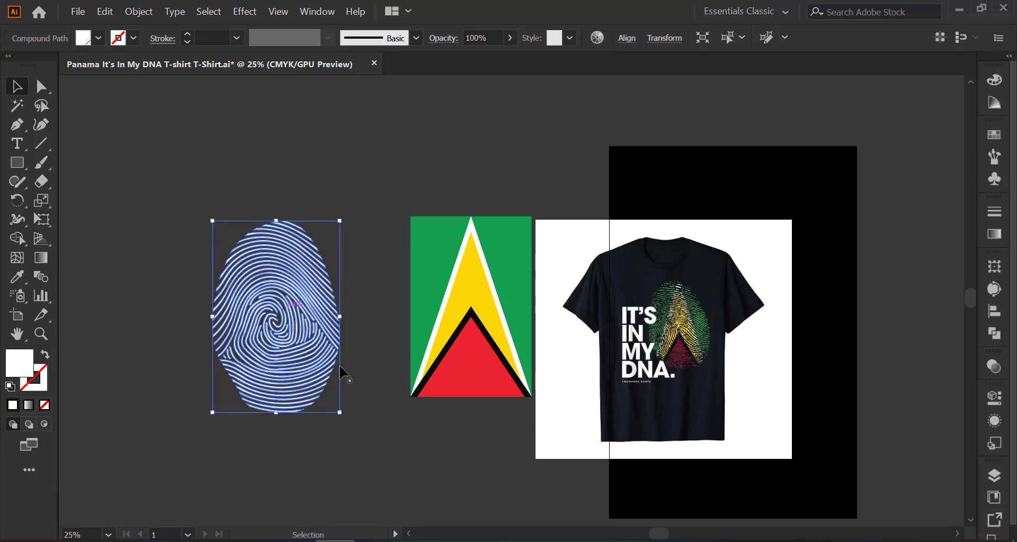
drag(341, 415, 350, 427)
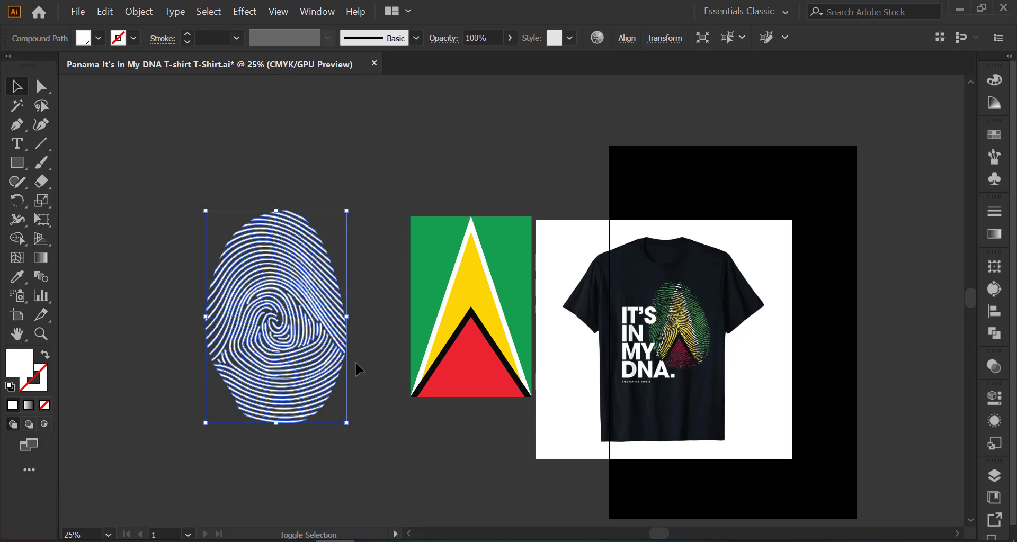
click(356, 368)
Scale up the Guyana flag and position it squarely over the fingerprint
click(503, 332)
drag(531, 397, 552, 450)
drag(545, 354, 347, 376)
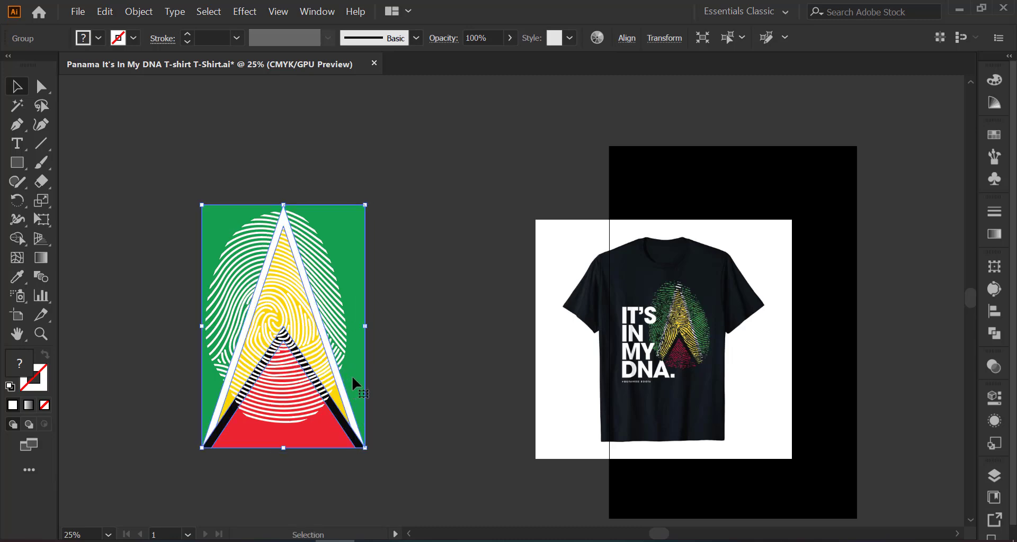
key(Down)
key(Down)
key(Down)
key(Down)
key(Down)
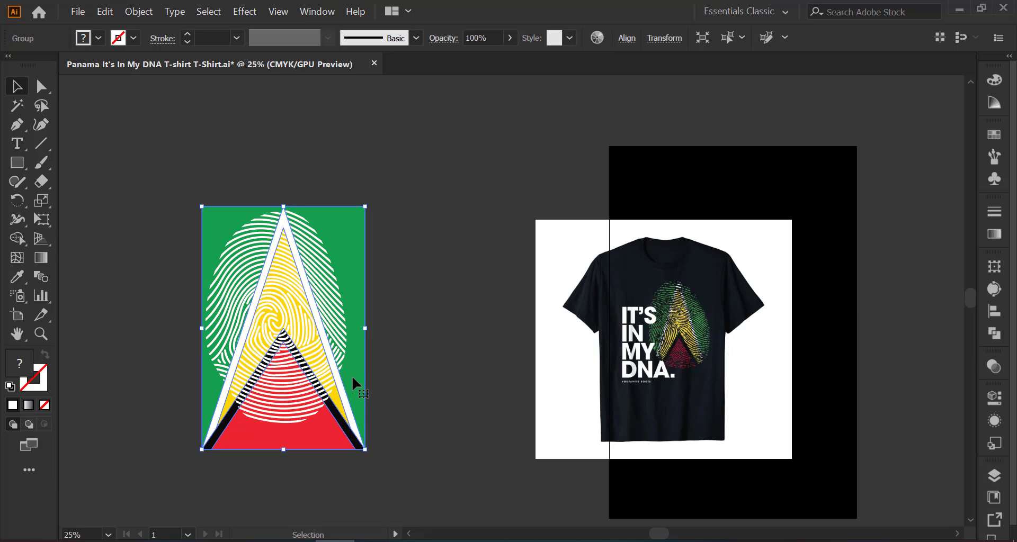
key(Down)
key(Down)
key(Right)
key(Right)
key(Right)
key(Right)
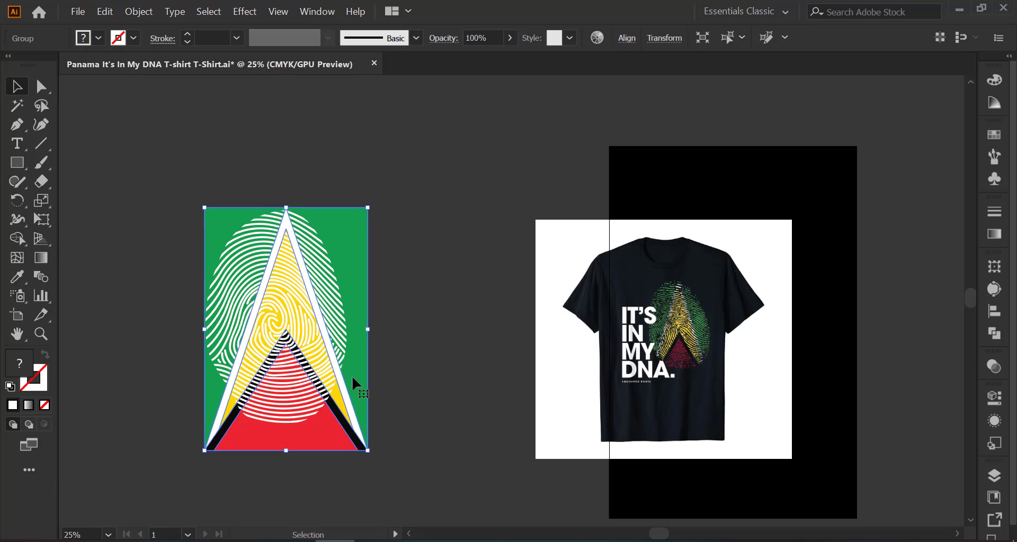
key(Left)
key(Right)
key(Left)
key(Left)
key(Left)
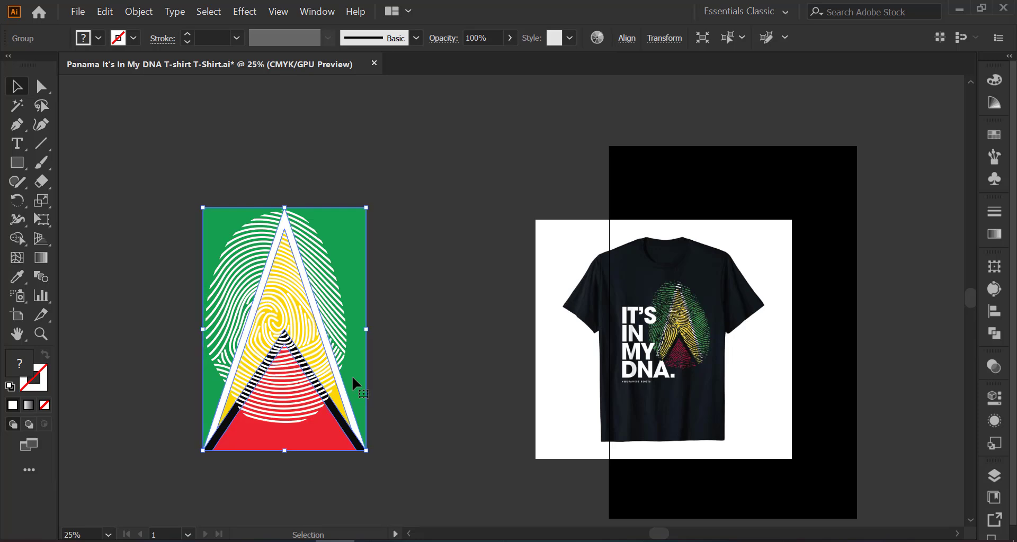
key(Left)
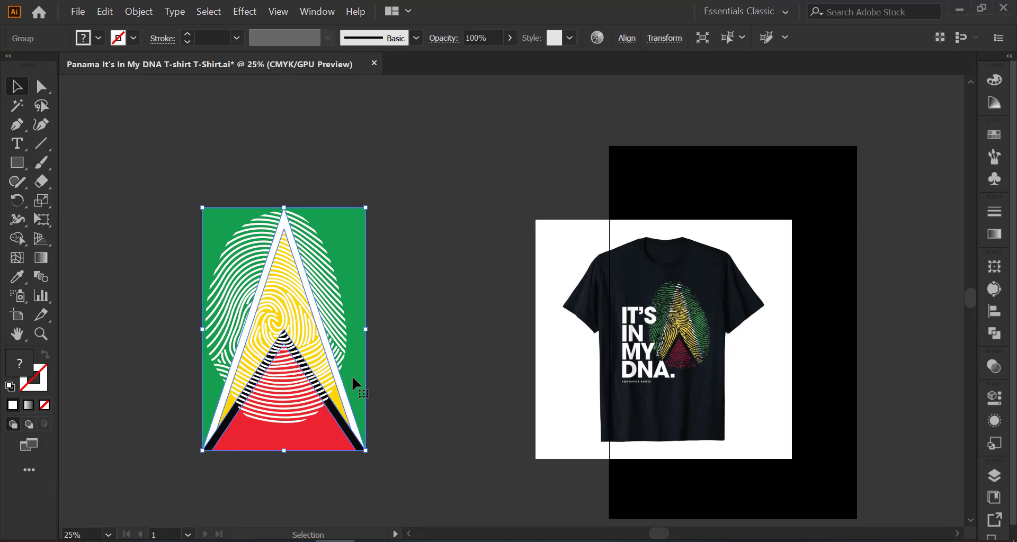
key(Down)
key(Left)
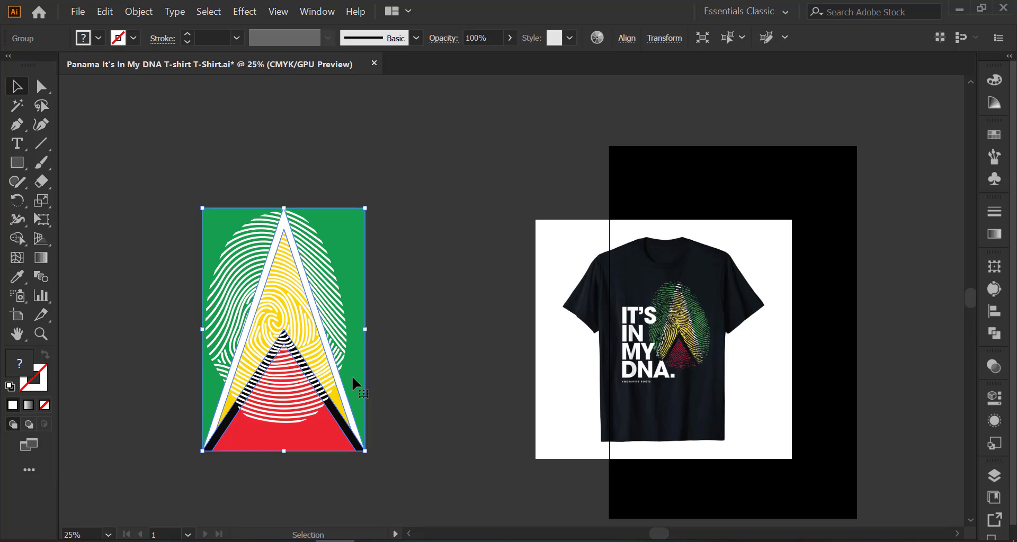
Set the fingerprint's fill to None
click(467, 352)
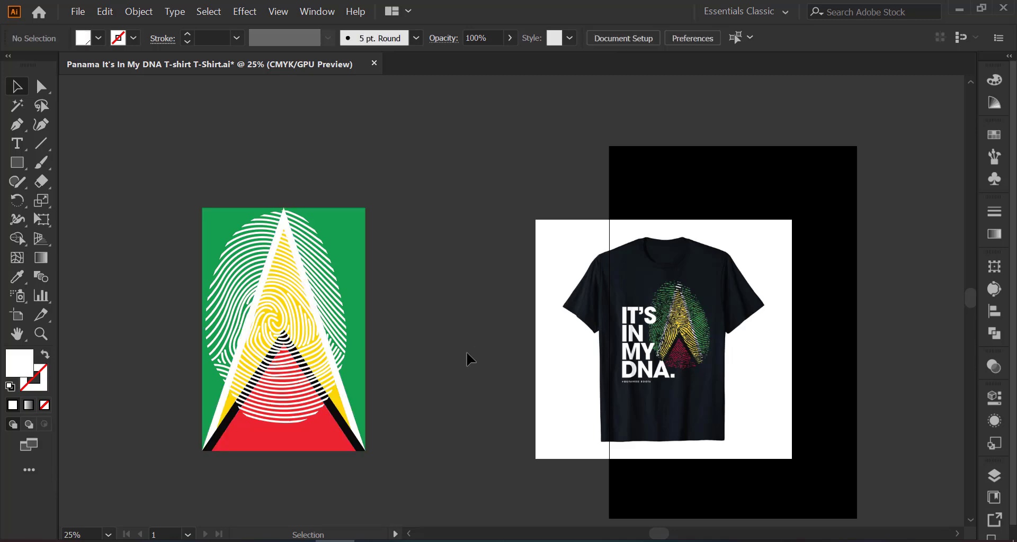
click(332, 295)
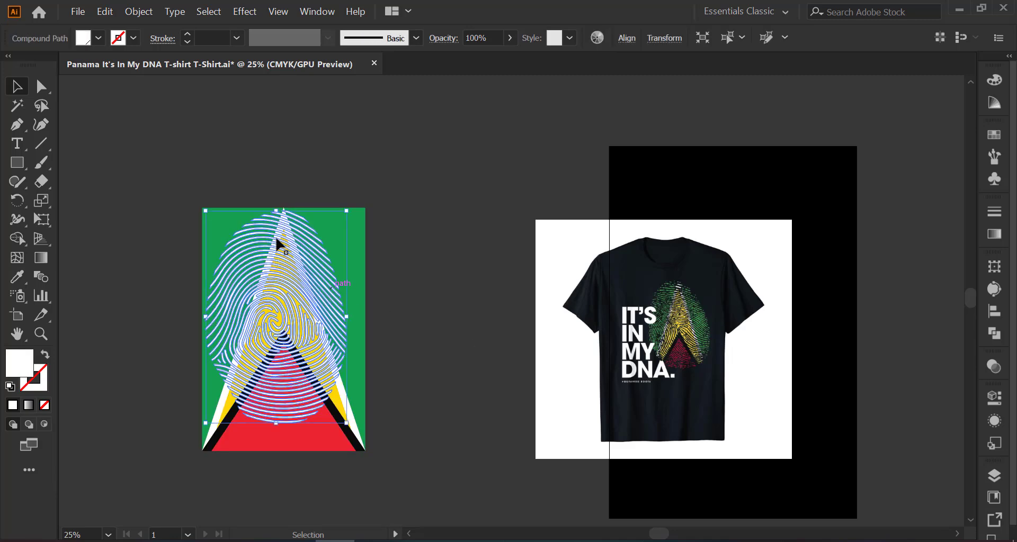
click(98, 37)
click(10, 67)
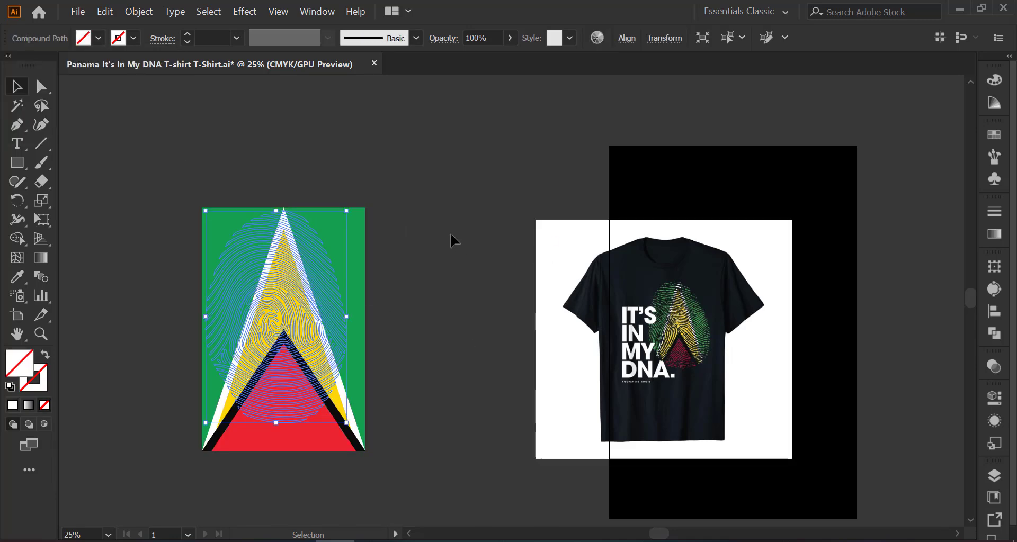
Make a clipping mask from the fingerprint and flag, then deselect
drag(450, 233, 346, 343)
right_click(294, 322)
click(318, 195)
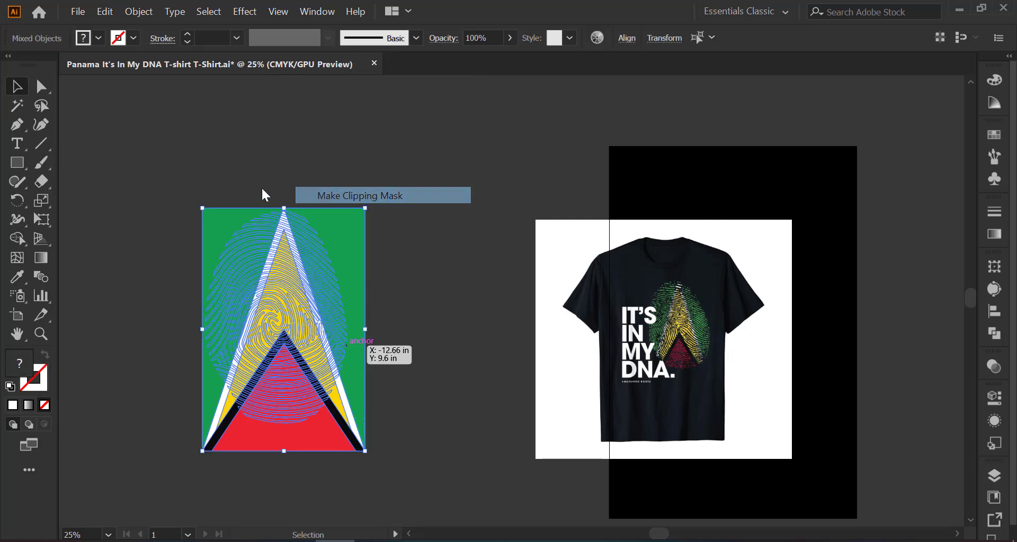
click(587, 301)
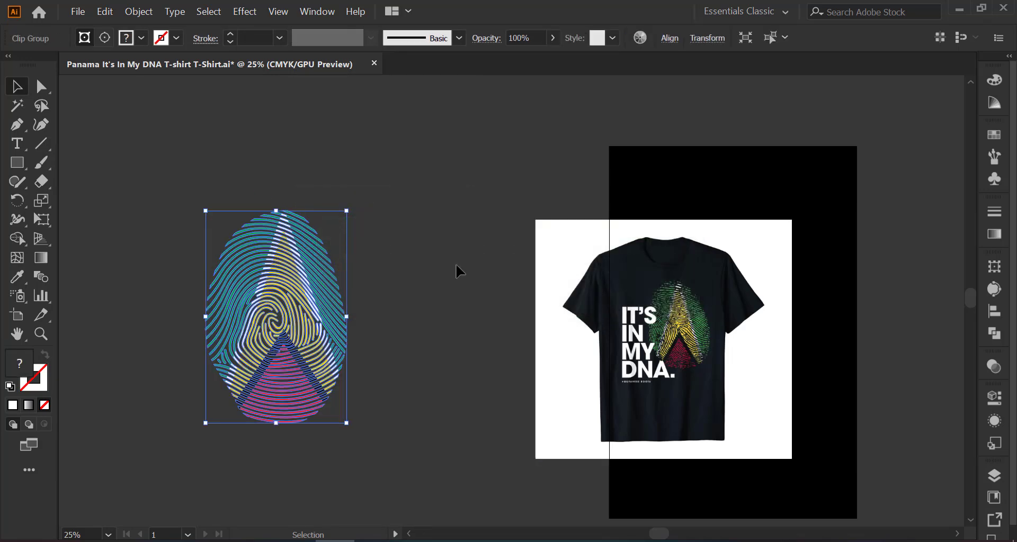
click(462, 279)
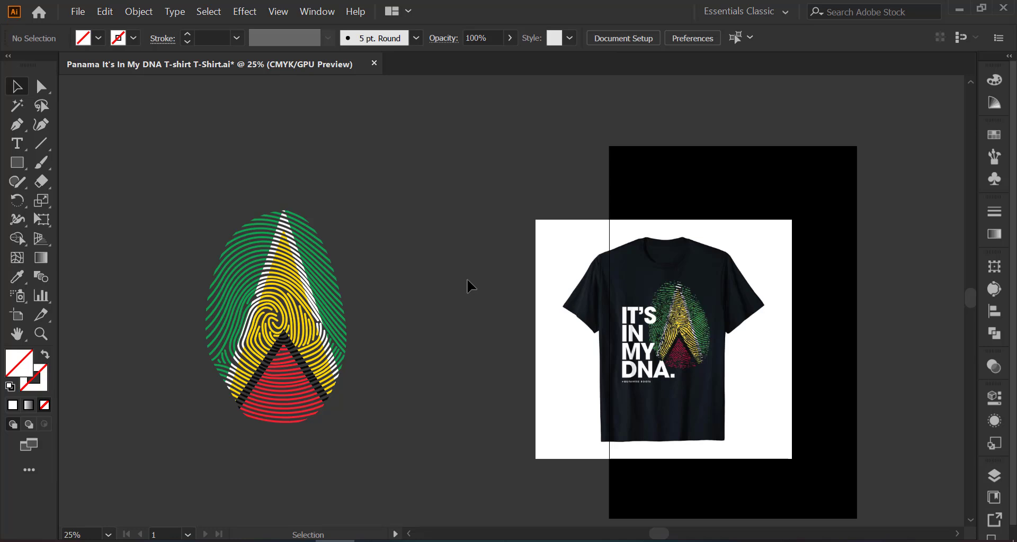
Type 'IT'S' as large Qanelas ExtraBold text below the reference
key(t)
click(434, 317)
key(ctrl+plus)
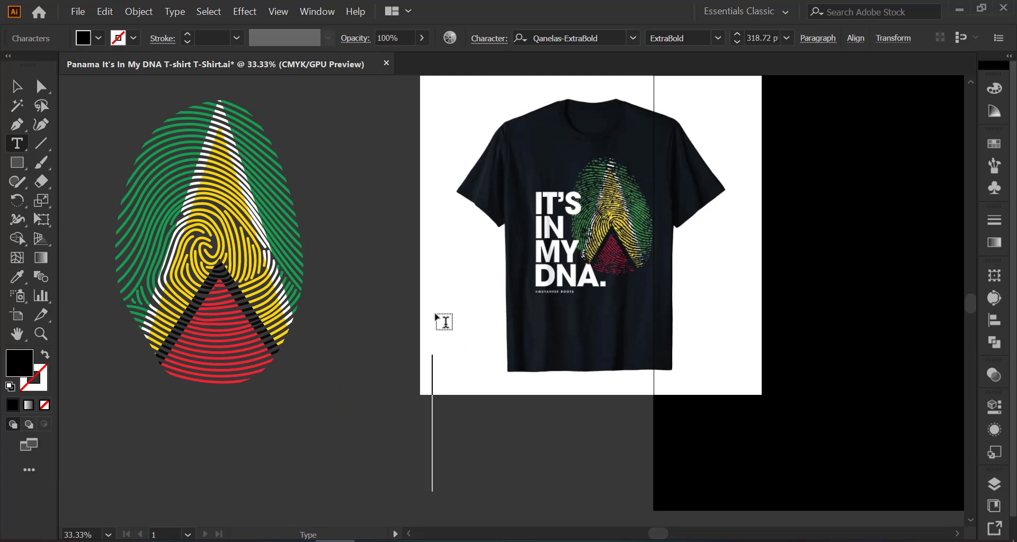
text(IT)
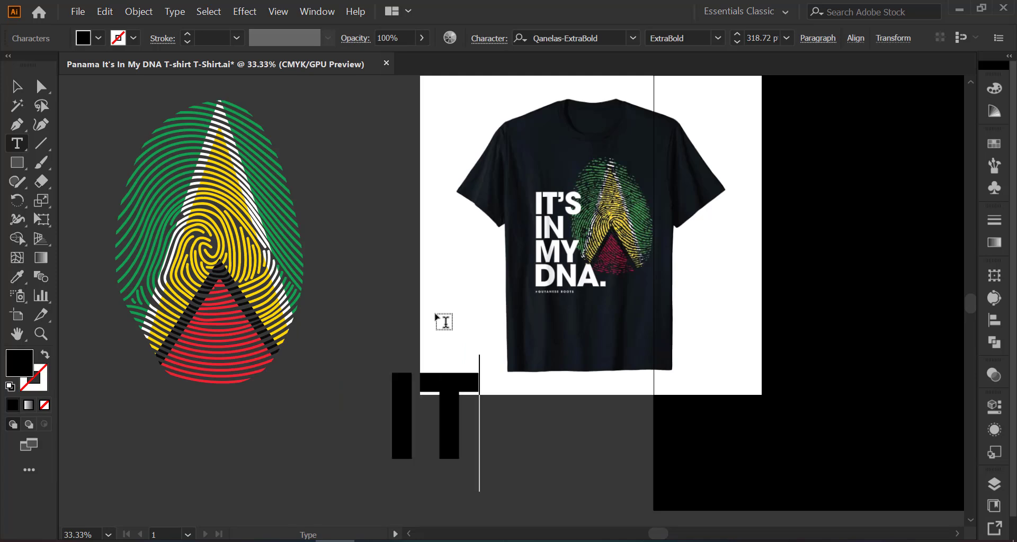
text('S)
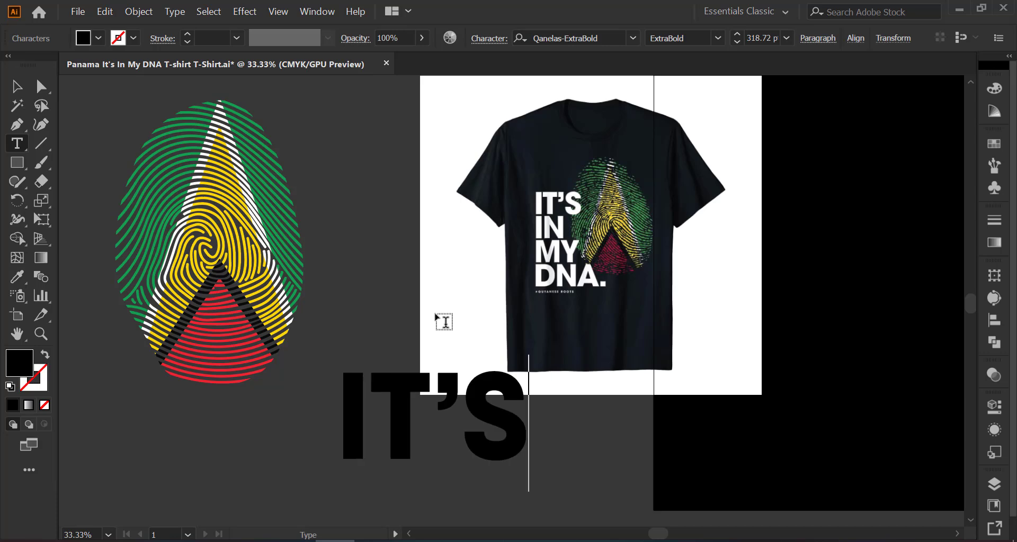
key(Return)
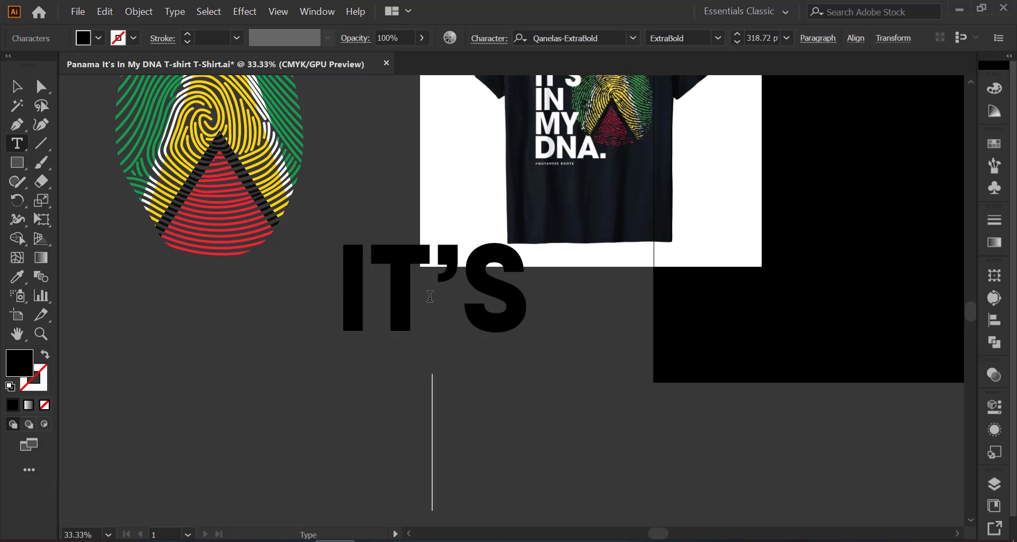
scroll(430, 296, down, 1)
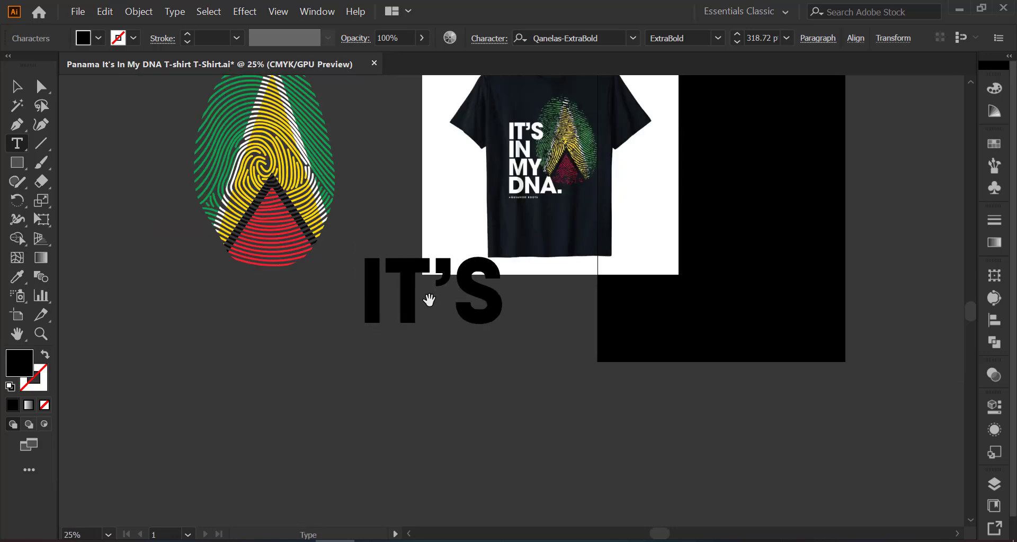
text(IN)
key(BackSpace)
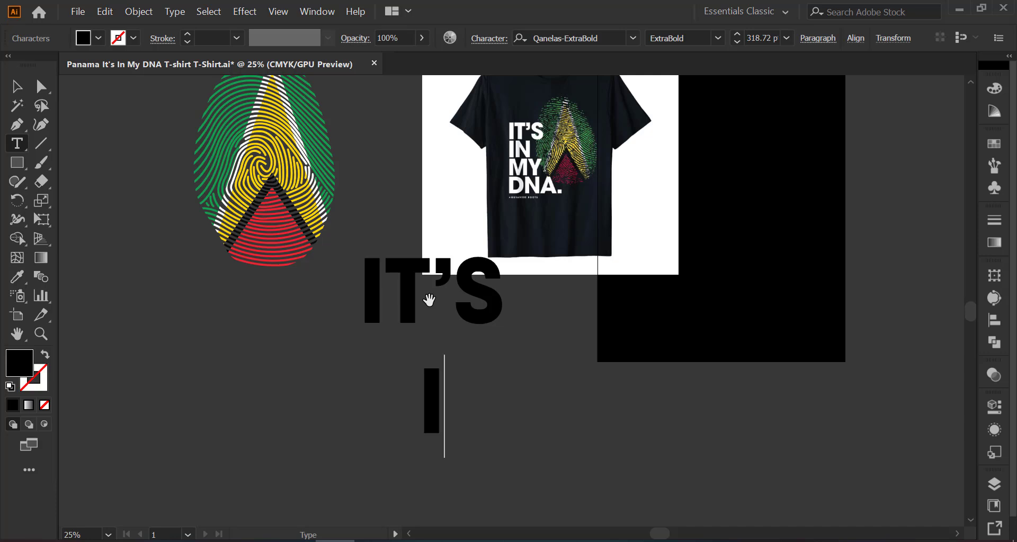
key(BackSpace)
key(BackSpace)
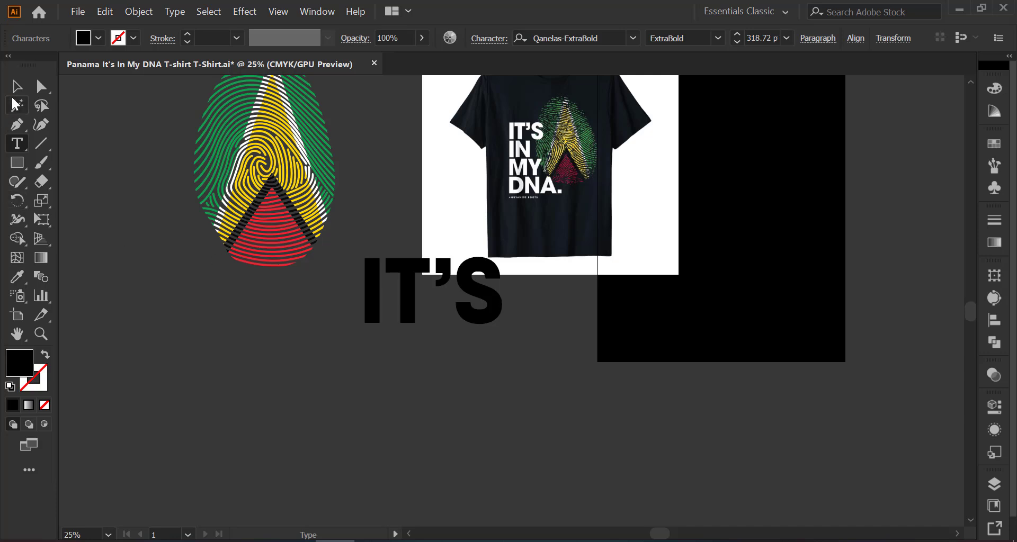
key(Escape)
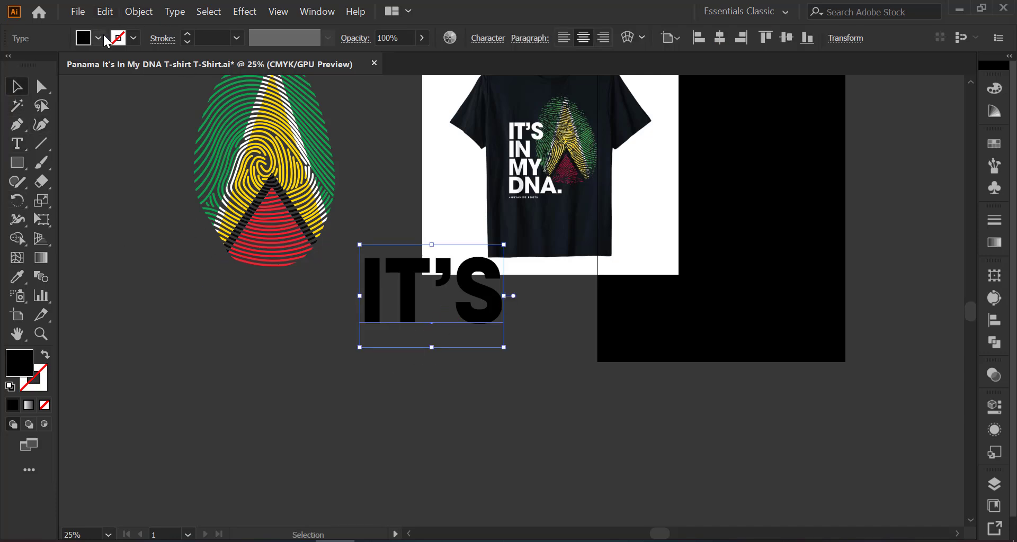
Colour the IT'S text red and move it lower
click(99, 38)
click(56, 66)
key(Escape)
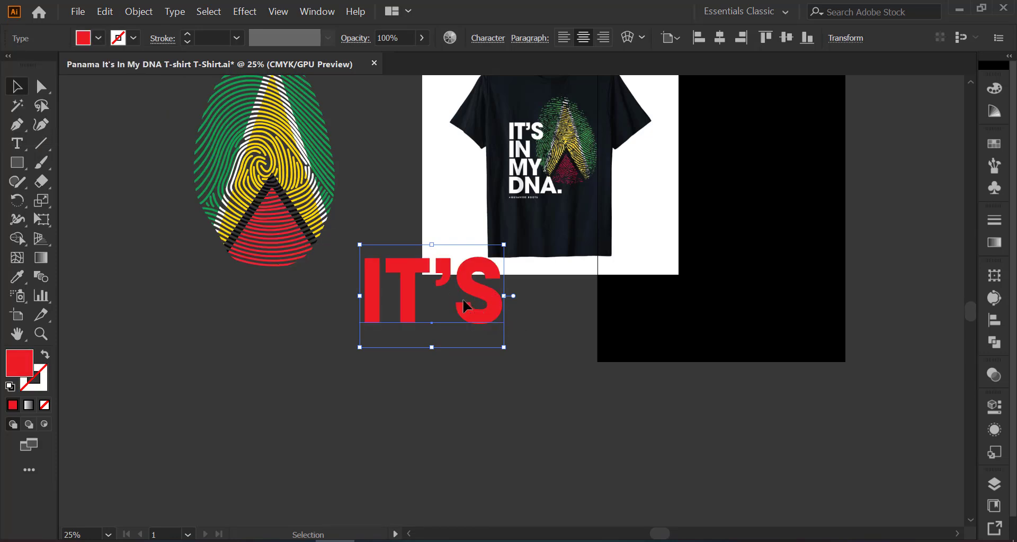
drag(456, 262, 461, 306)
Move the flag-coloured fingerprint onto the T-shirt reference and shrink it
click(265, 162)
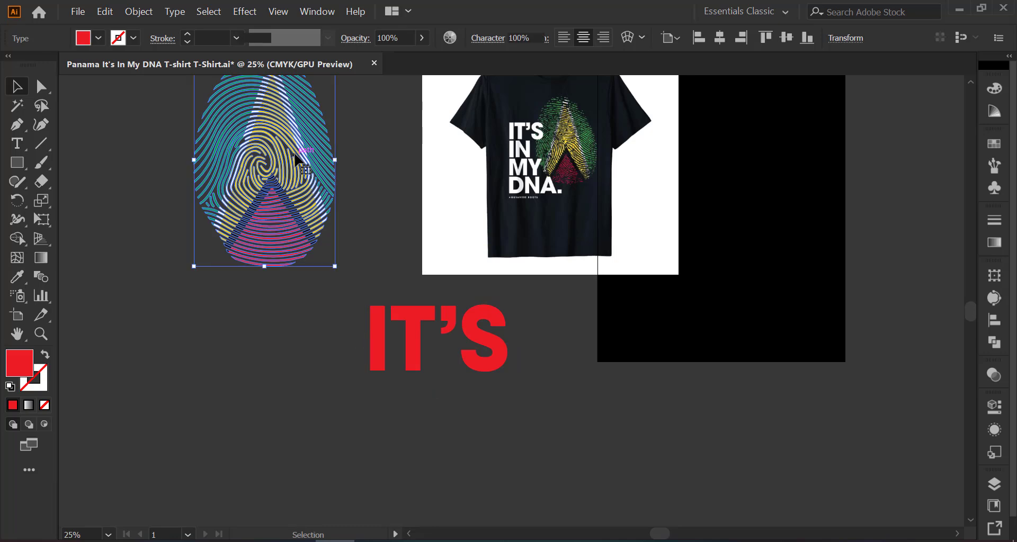
drag(265, 161, 612, 233)
scroll(607, 230, up, 2)
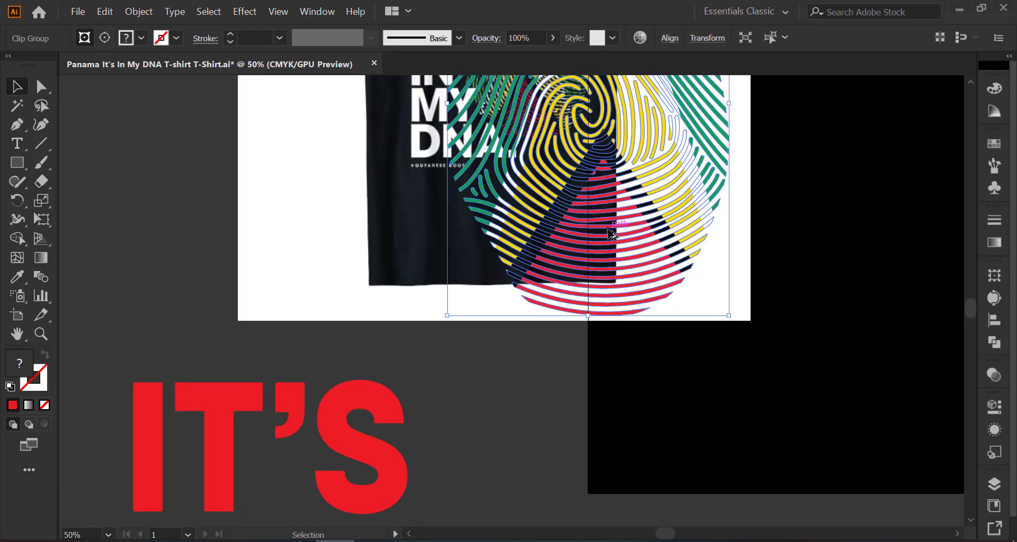
scroll(652, 305, up, 3)
scroll(652, 304, down, 2)
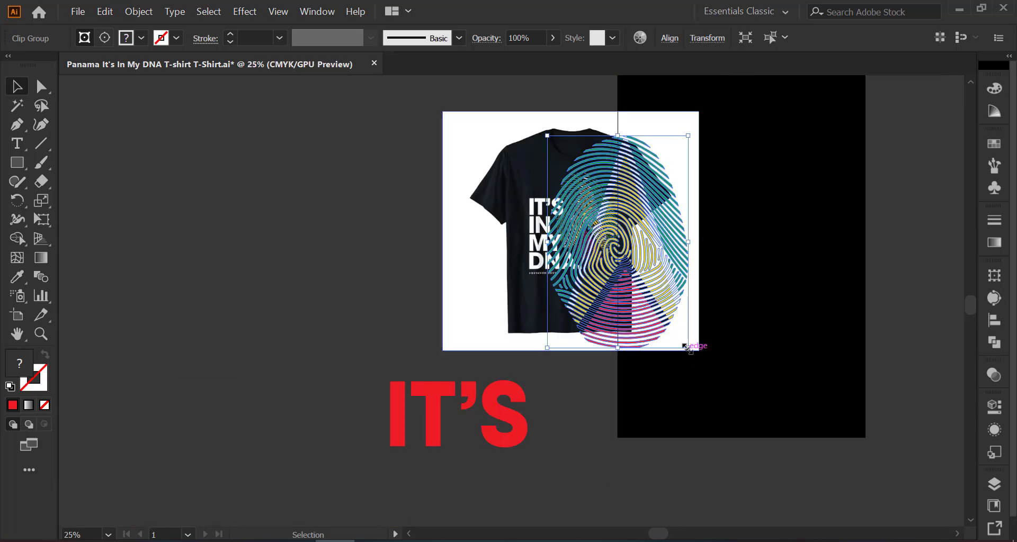
drag(690, 348, 658, 324)
drag(656, 228, 577, 231)
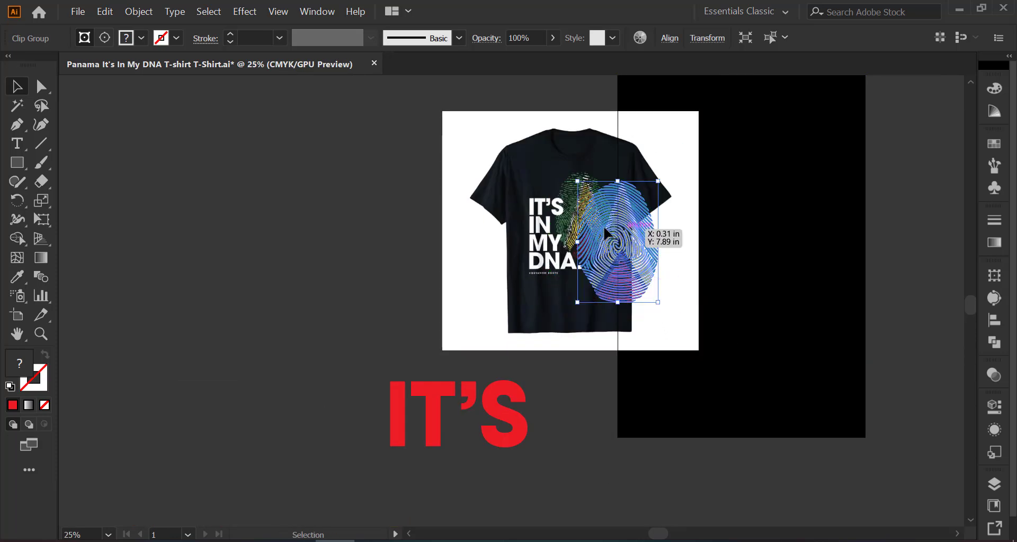
Fine-tune the fingerprint's size and place it beside the IT'S IN MY DNA lettering
scroll(583, 233, up, 1)
scroll(577, 231, up, 2)
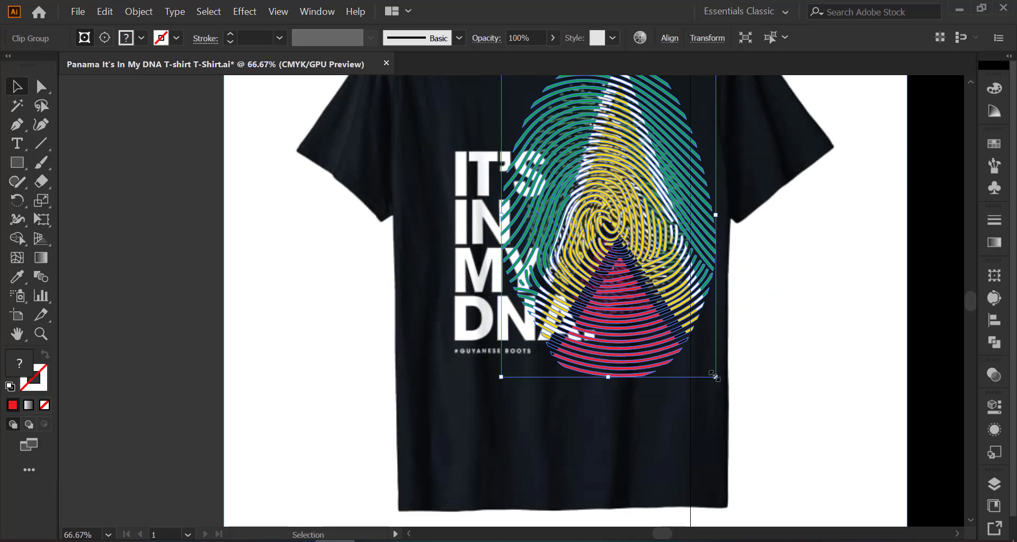
drag(713, 375, 656, 316)
scroll(682, 346, up, 2)
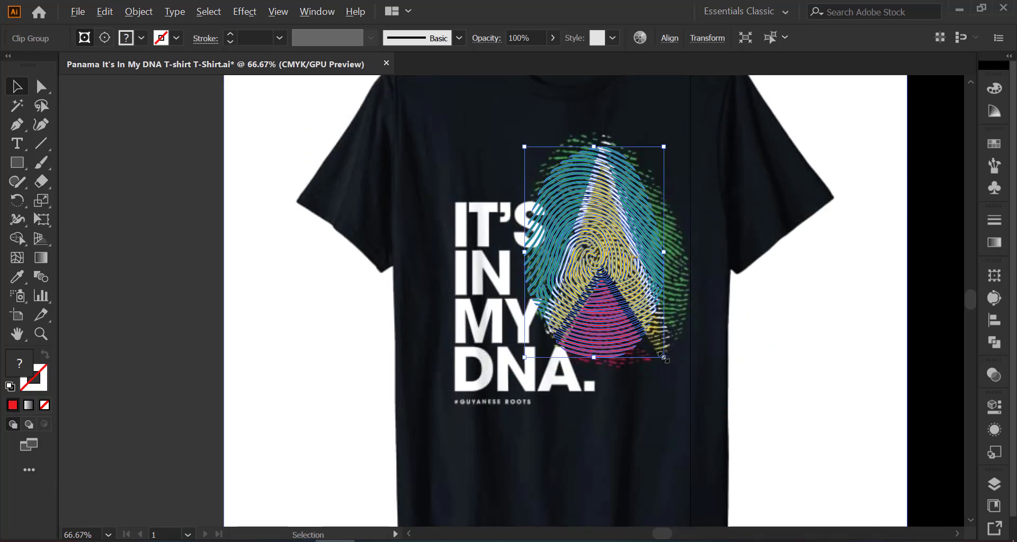
drag(664, 358, 673, 374)
drag(635, 278, 639, 277)
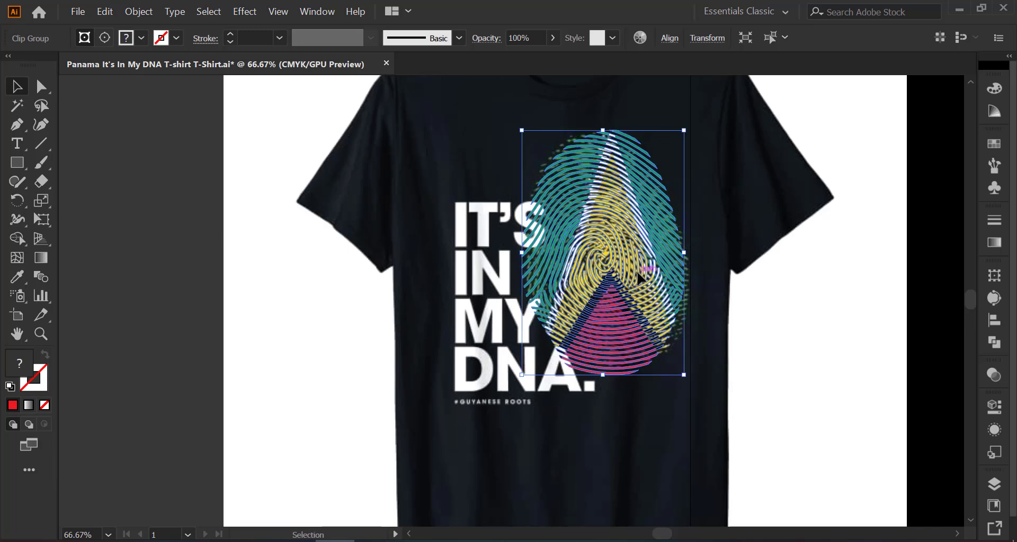
click(140, 294)
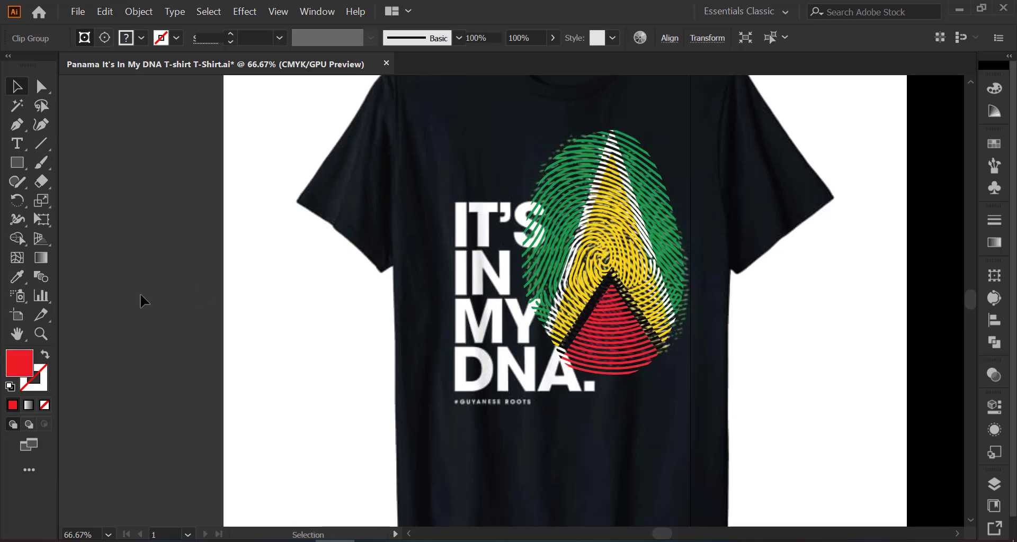
key(ctrl+minus)
key(ctrl+minus)
key(ctrl+minus)
Move the red IT'S onto the shirt and shrink it to the lettering's size
click(330, 463)
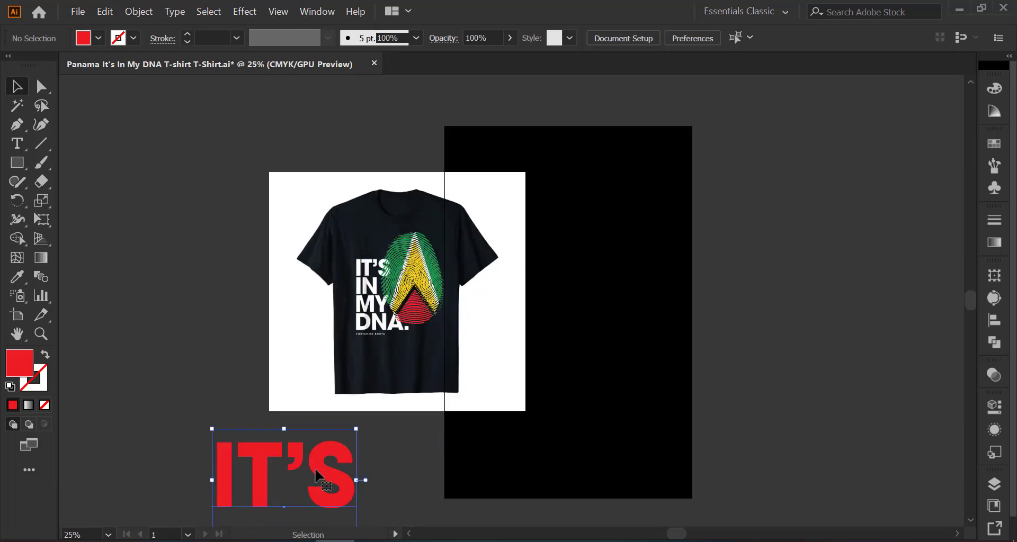
drag(317, 463, 379, 342)
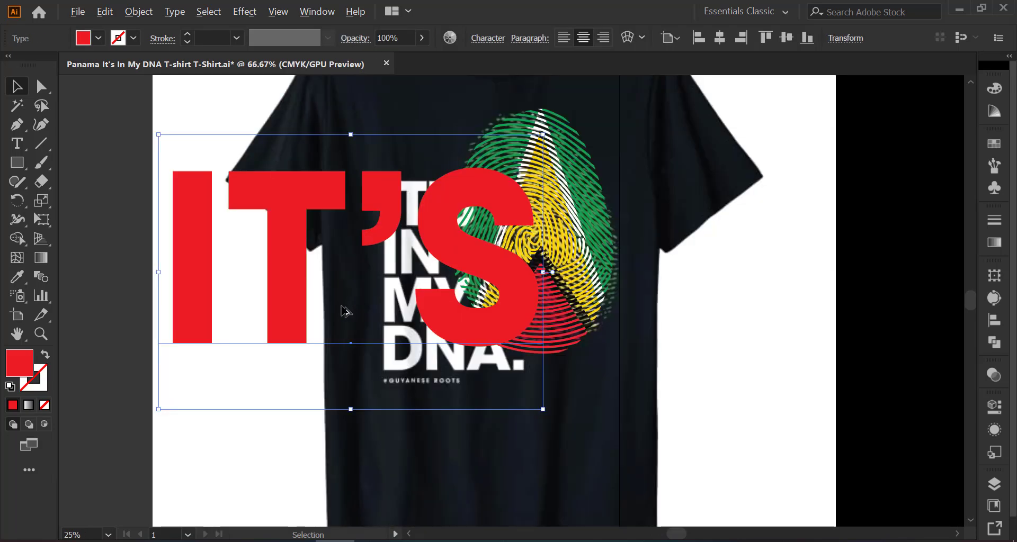
key(ctrl+plus)
key(ctrl+plus)
key(ctrl+plus)
drag(543, 410, 426, 327)
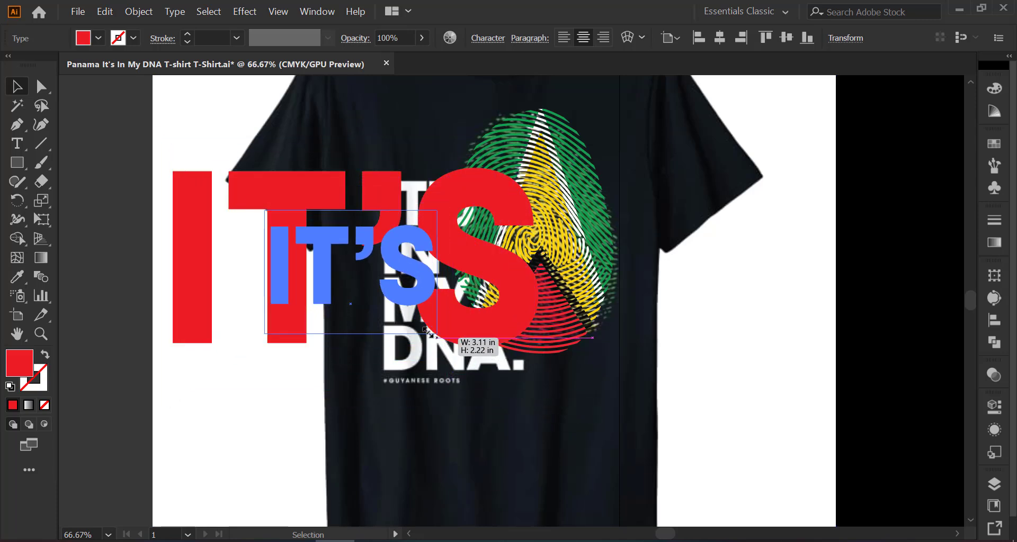
drag(389, 274, 454, 228)
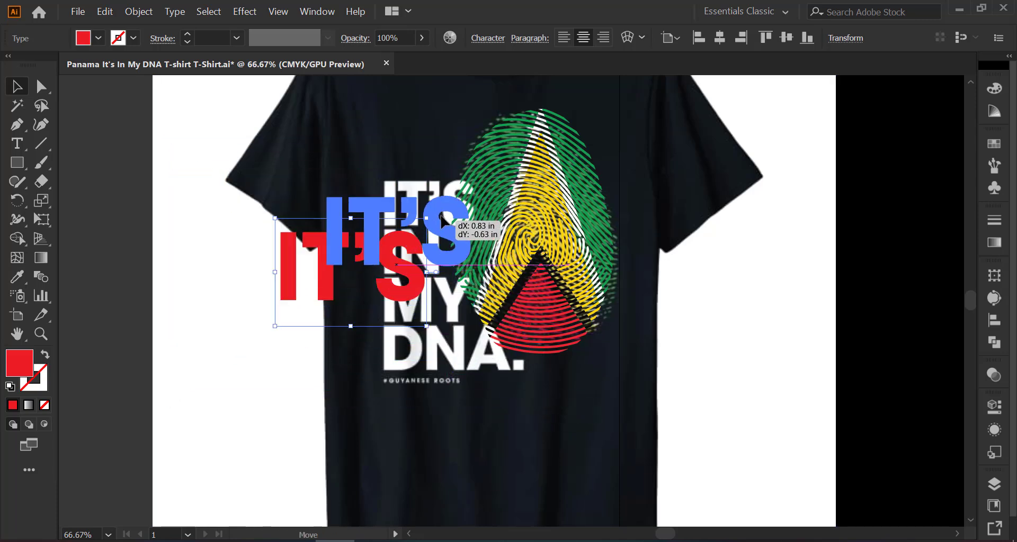
drag(490, 280, 456, 255)
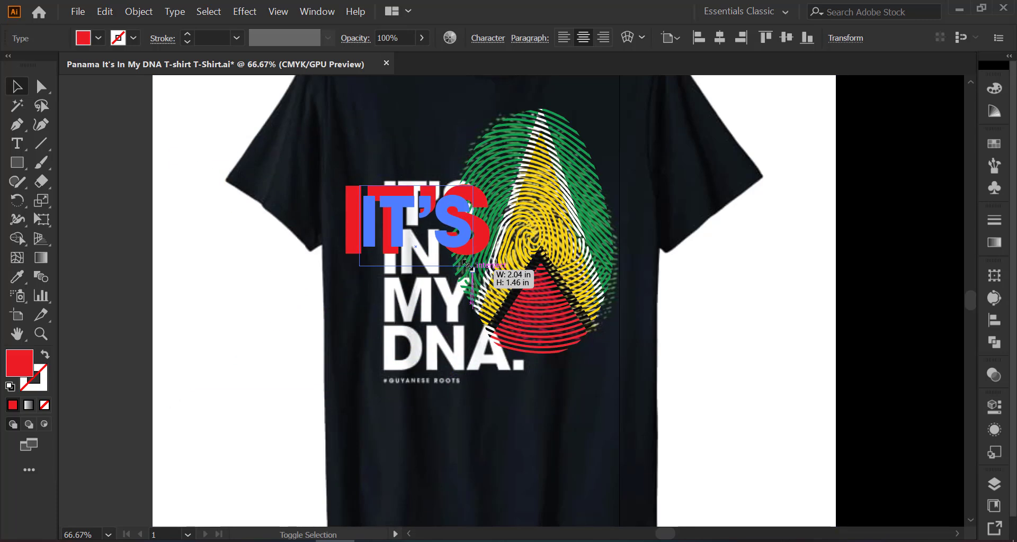
drag(403, 218, 408, 206)
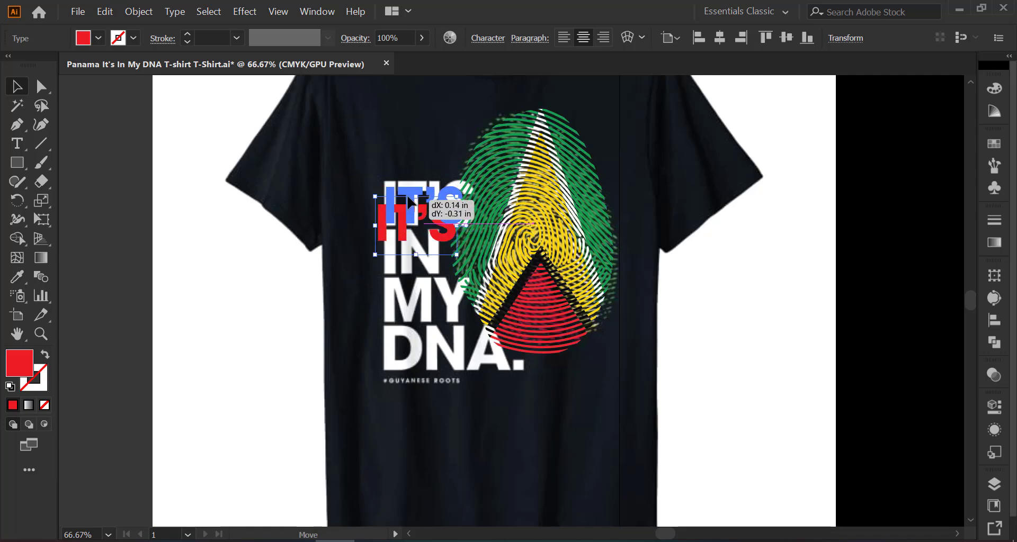
Fine-tune IT'S to exactly cover the white IT'S, then start a new text object
key(ctrl+plus)
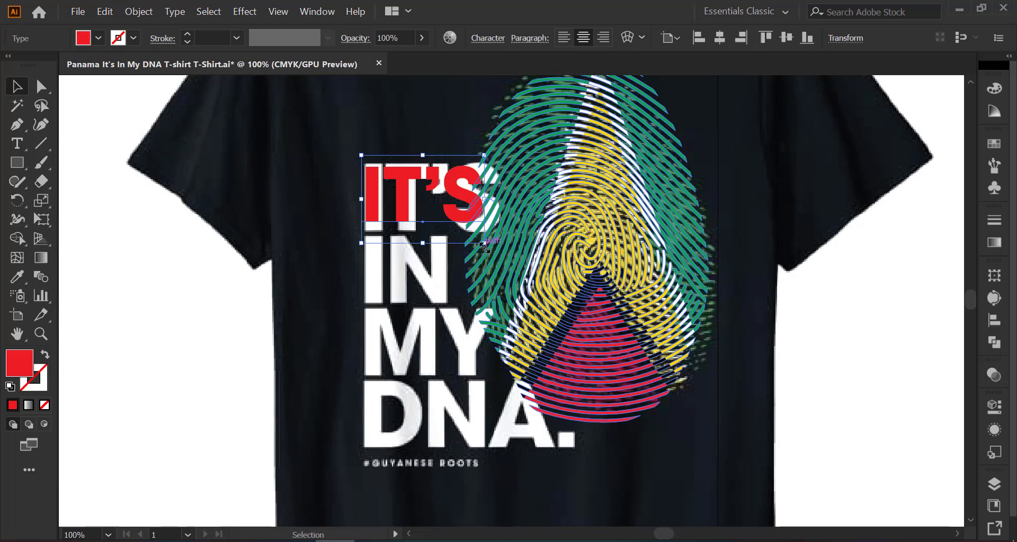
drag(484, 244, 503, 255)
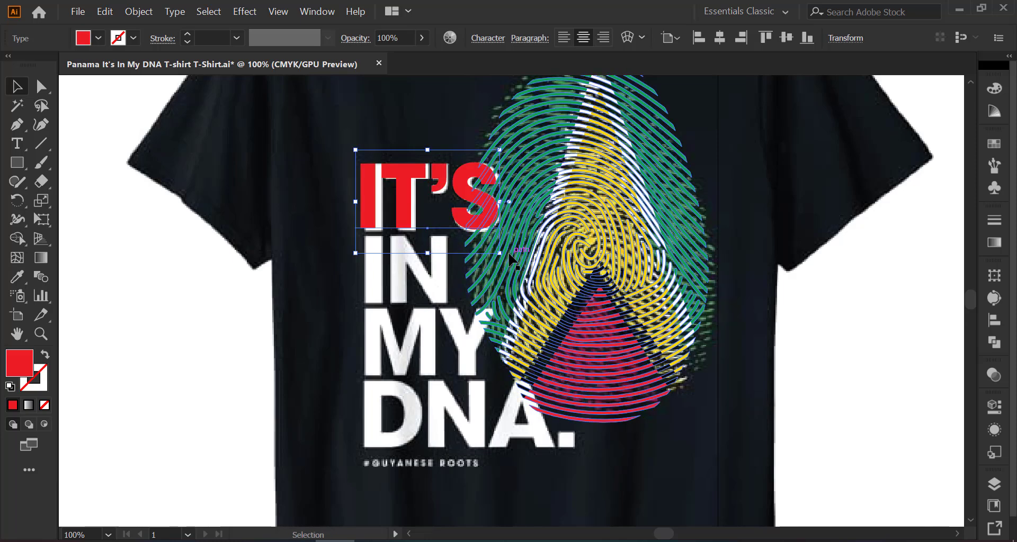
key(Right)
key(Right)
key(Right)
key(Right)
key(Right)
key(Right)
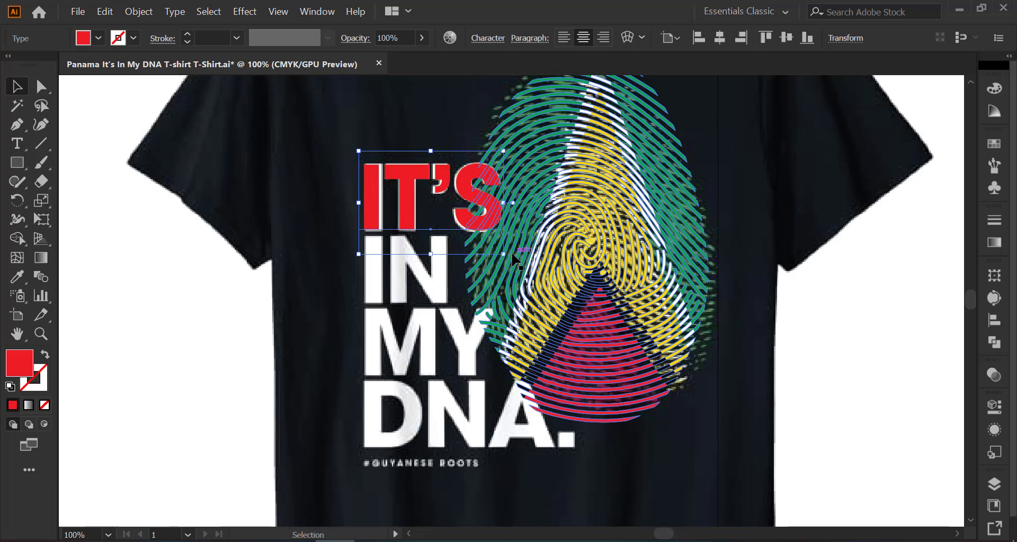
key(Down)
key(Down)
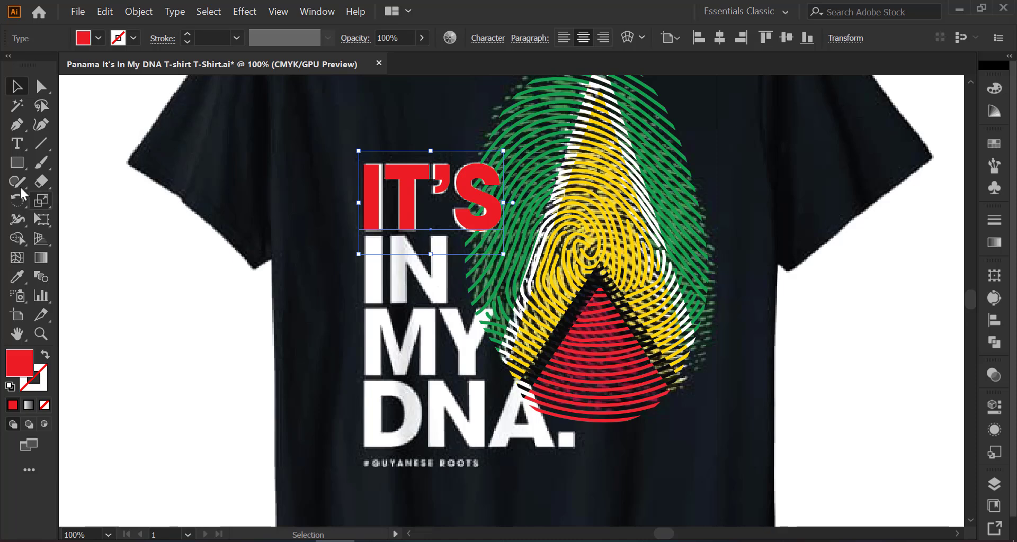
click(17, 144)
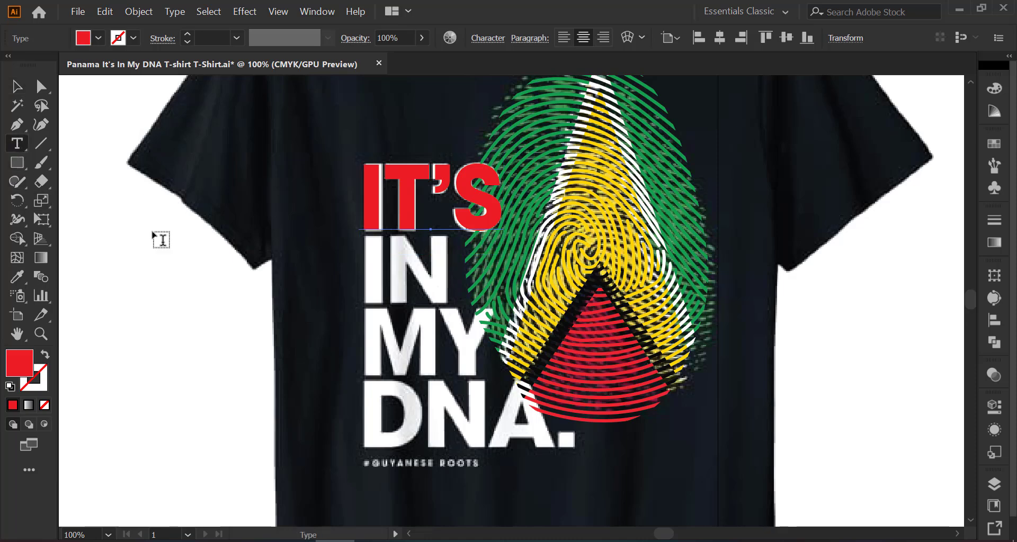
click(222, 406)
Type 'IN' and copy the red style of IT'S onto it with the Eyedropper
text(I)
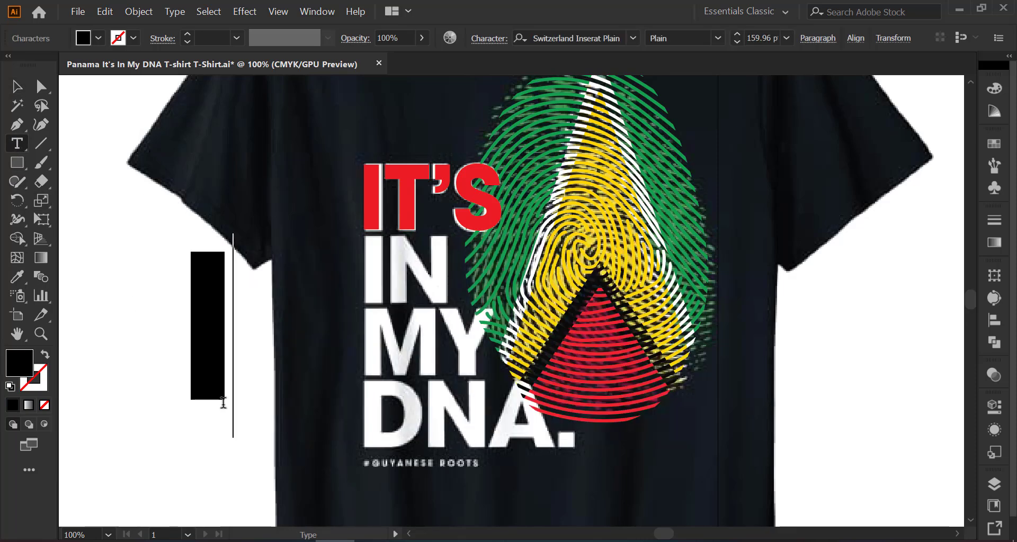
text(N)
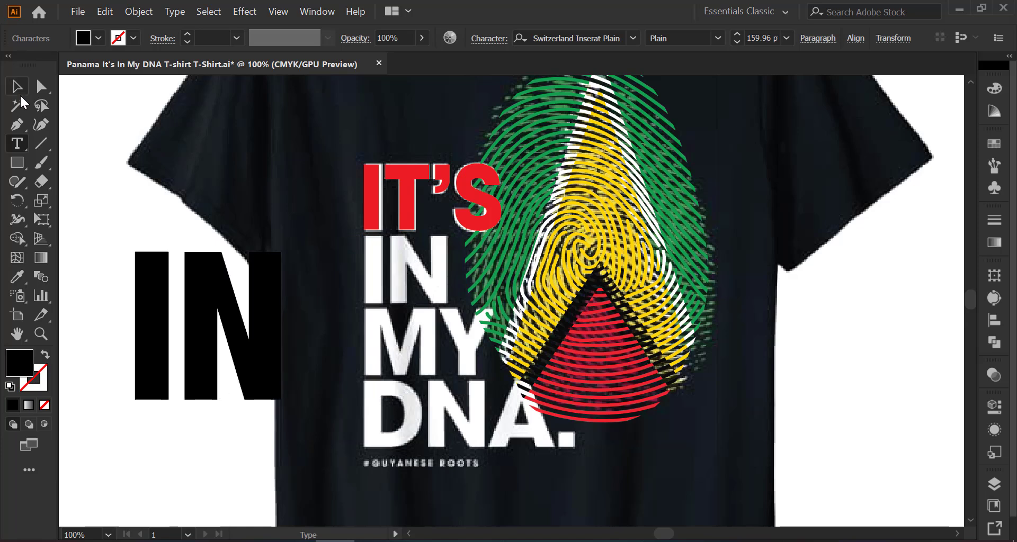
key(Escape)
click(21, 275)
click(405, 215)
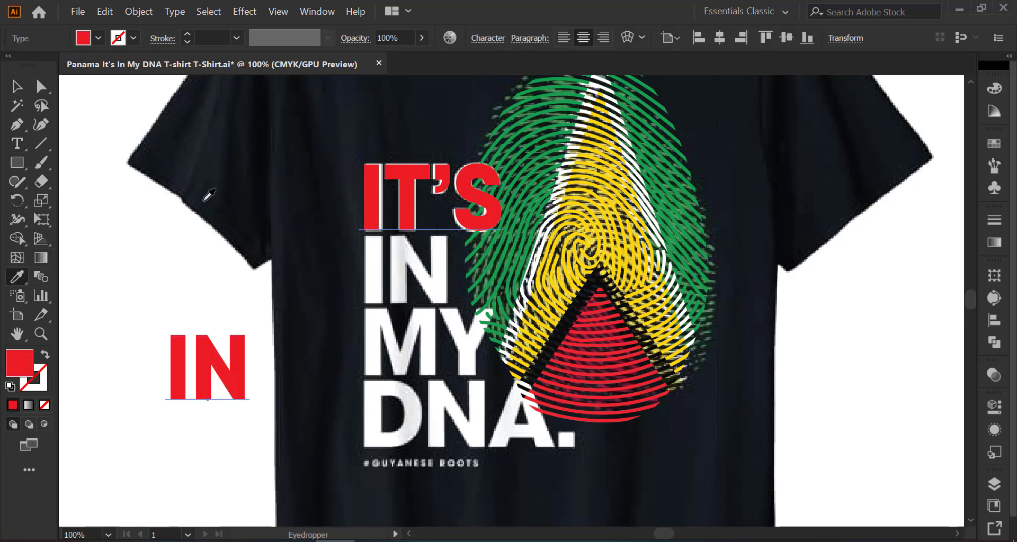
click(17, 86)
Place and resize the red IN to cover the shirt's white IN
drag(229, 392, 421, 271)
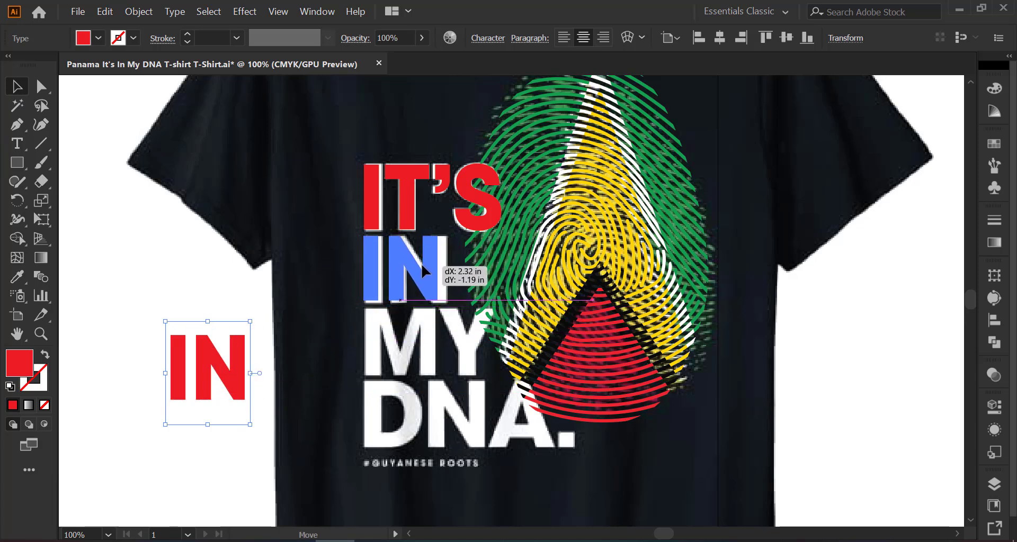
drag(420, 262, 422, 266)
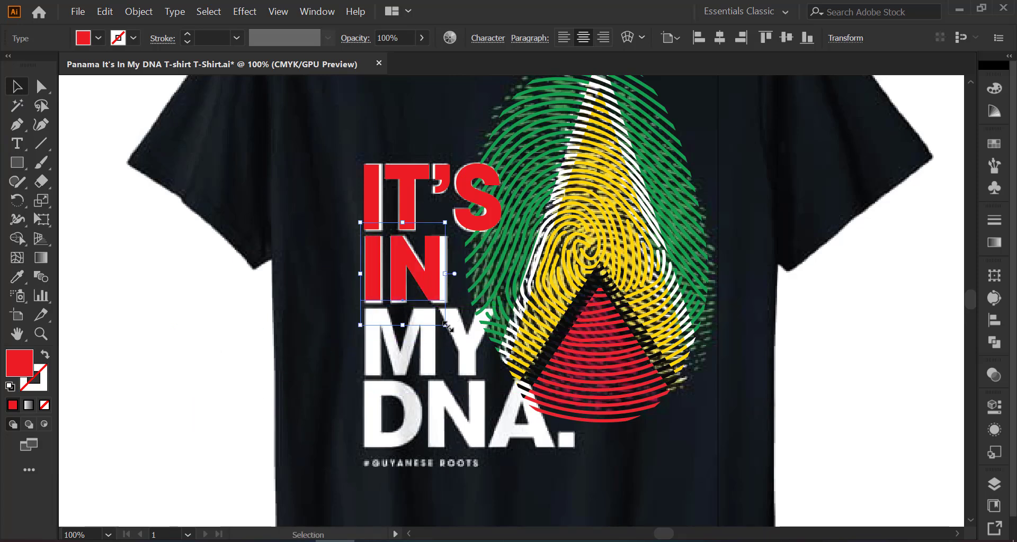
drag(446, 326, 453, 334)
drag(428, 270, 428, 269)
drag(405, 327, 405, 327)
drag(406, 221, 406, 222)
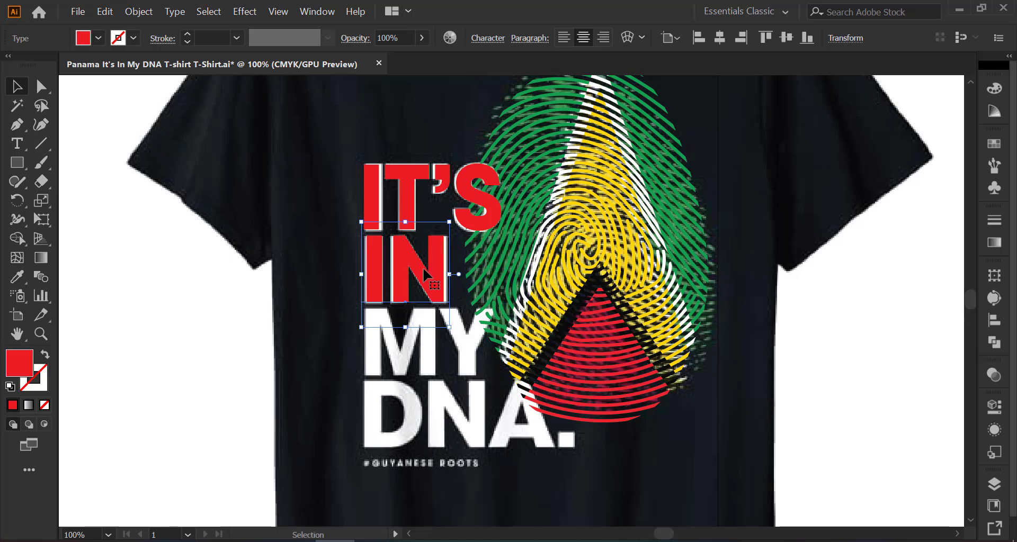
Match IT'S to IN's style and narrow it to IN's width
click(401, 199)
click(19, 279)
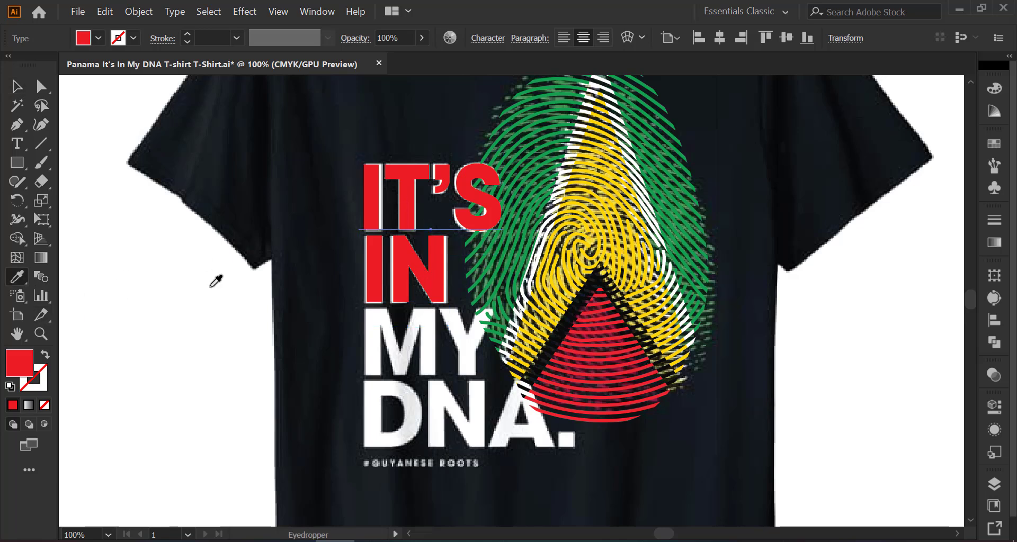
click(403, 282)
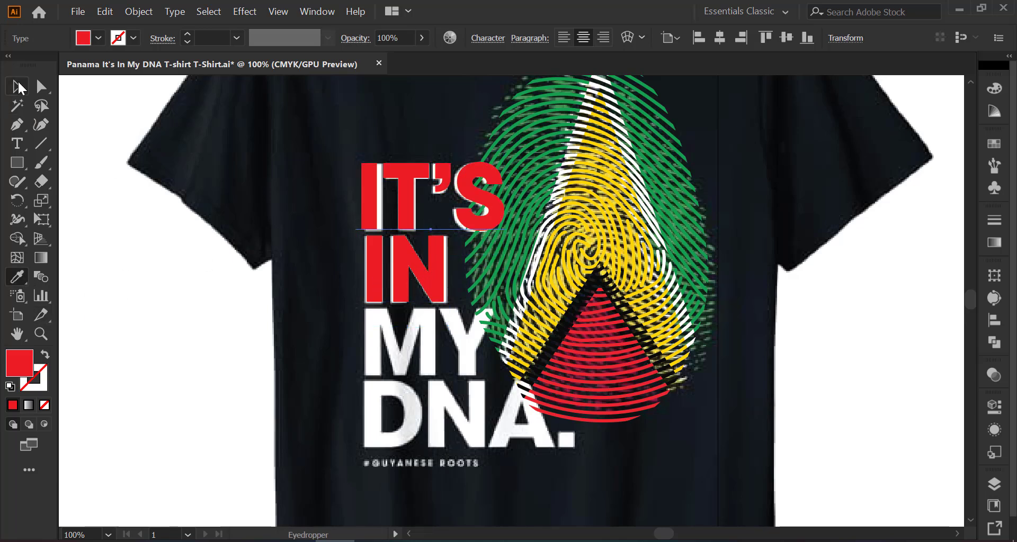
click(18, 86)
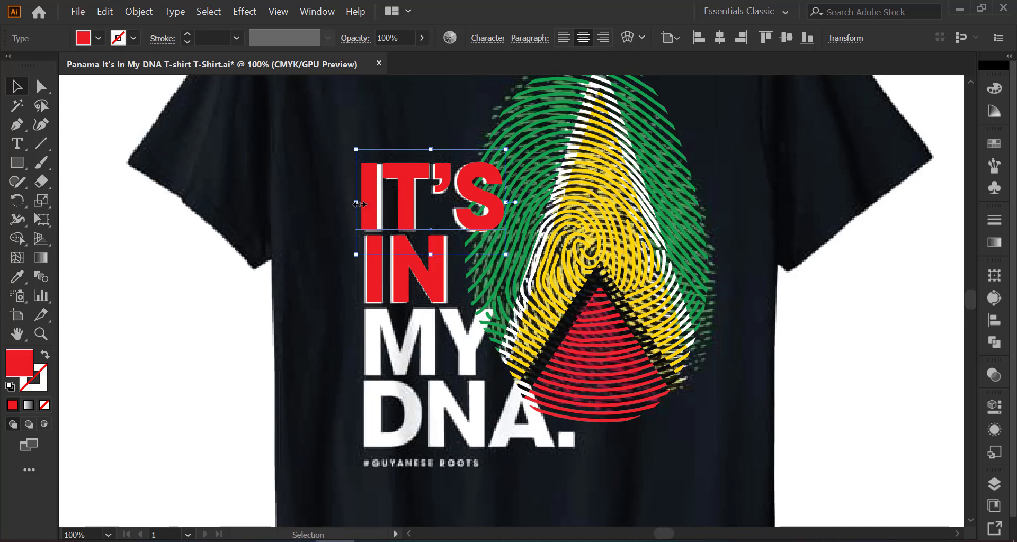
drag(359, 204, 361, 205)
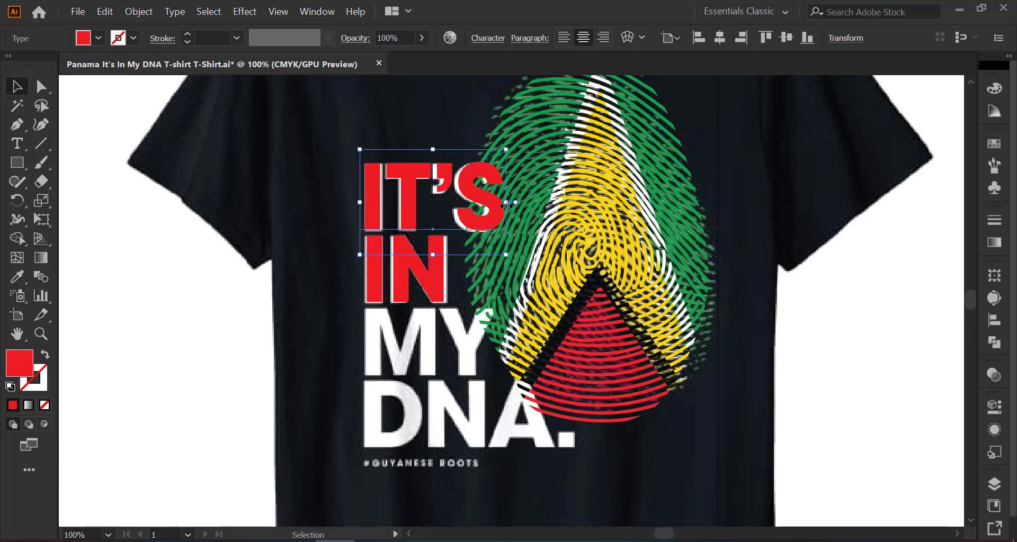
drag(505, 203, 501, 203)
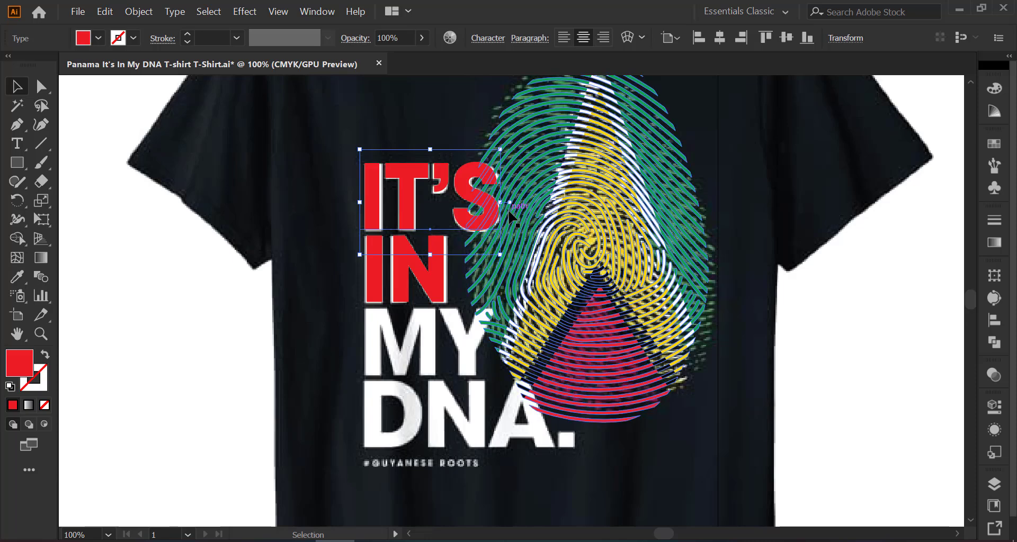
Left-align IT'S and IN relative to the selection instead of the artboard
click(377, 281)
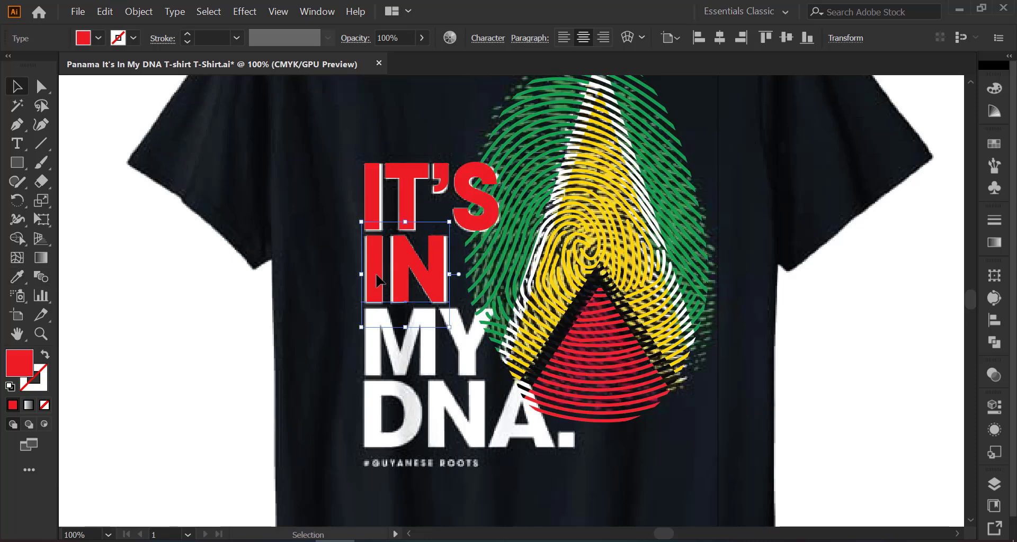
shift+click(366, 207)
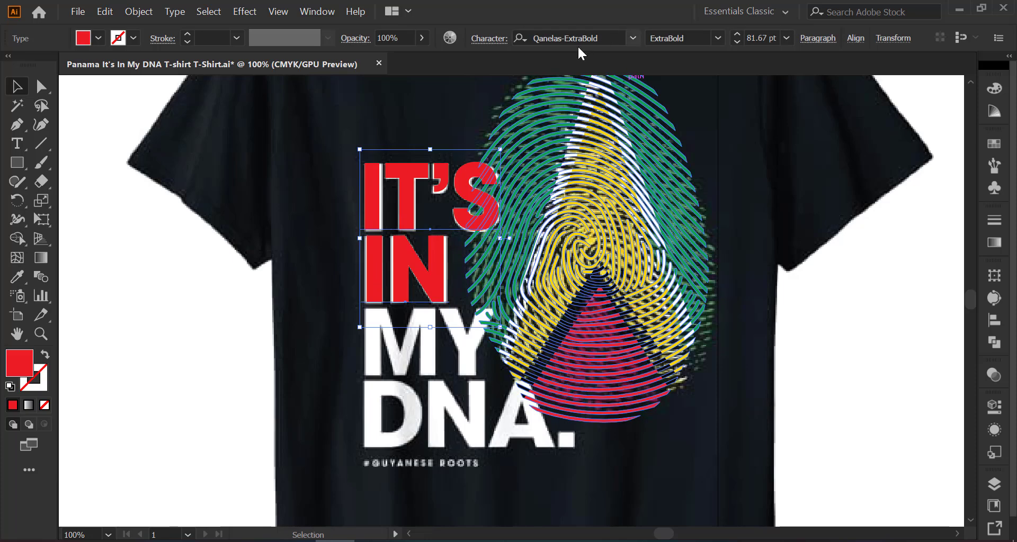
click(855, 38)
click(694, 82)
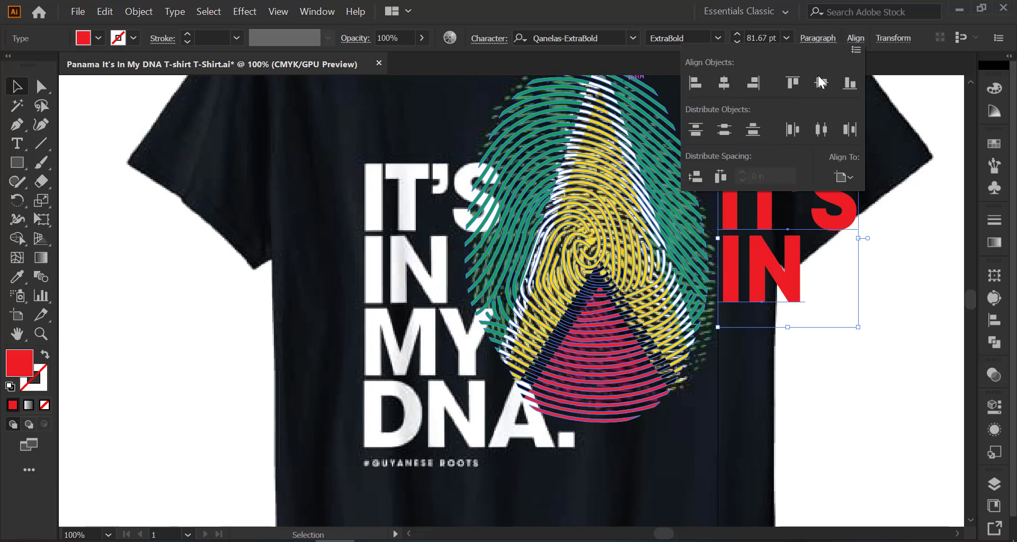
click(856, 39)
key(ctrl+z)
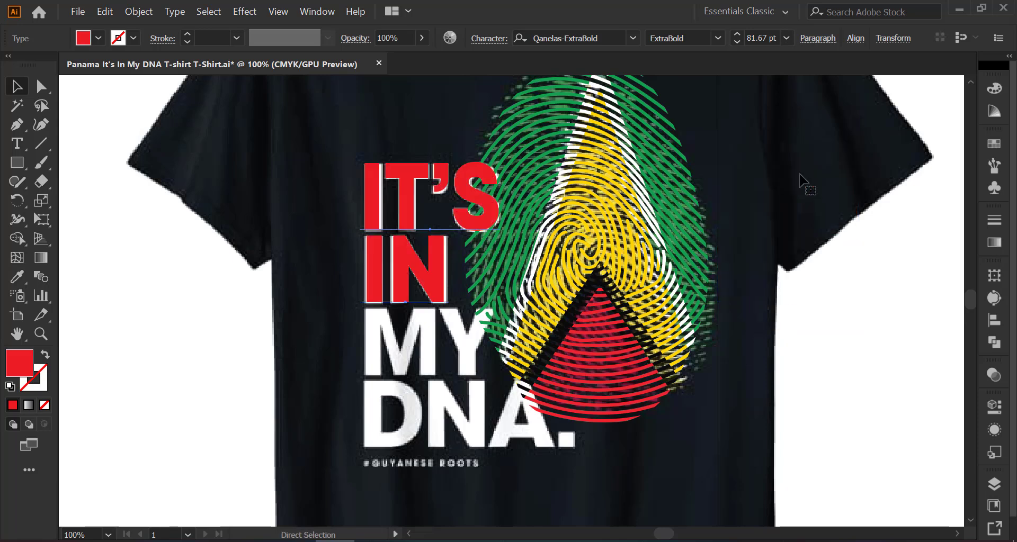
click(856, 38)
click(844, 176)
click(874, 195)
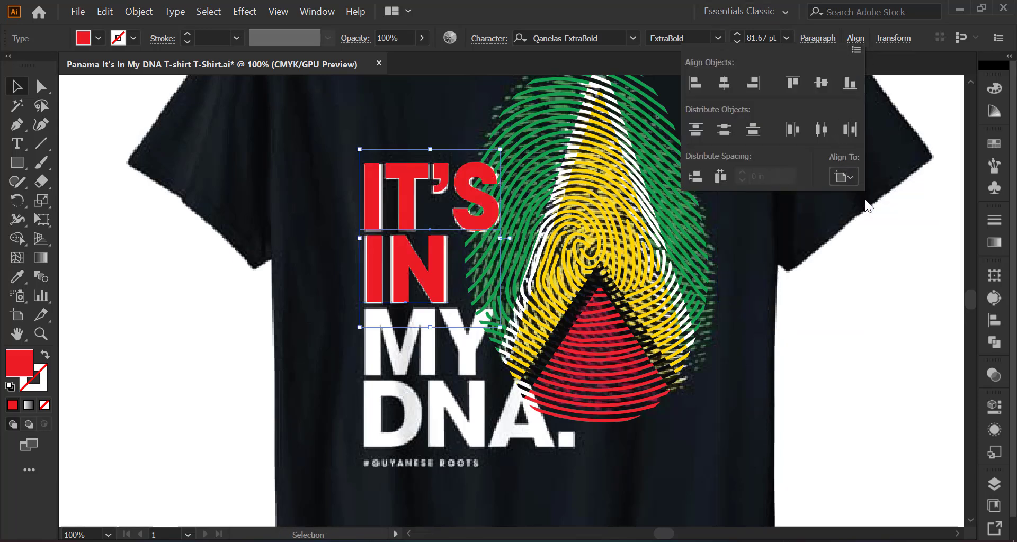
click(698, 79)
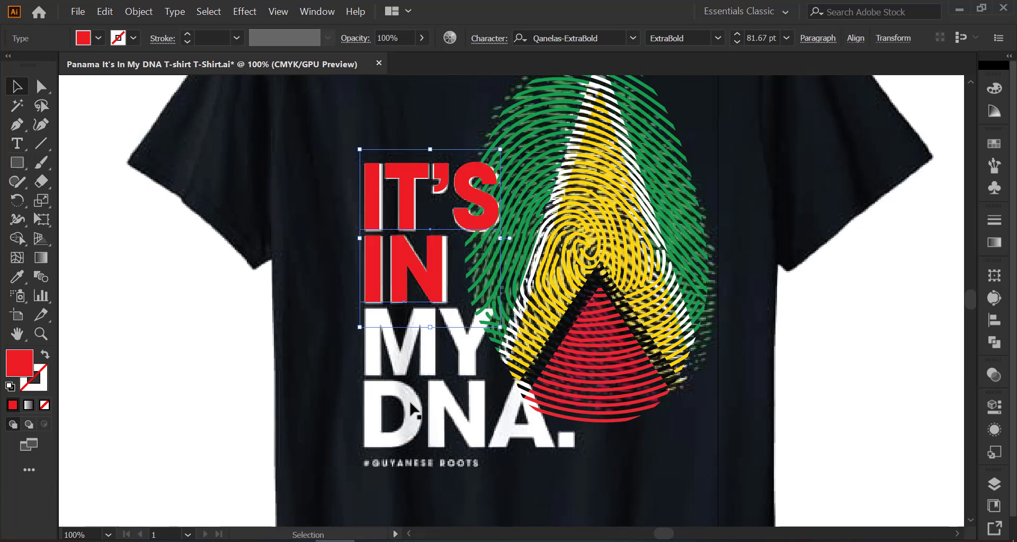
click(17, 143)
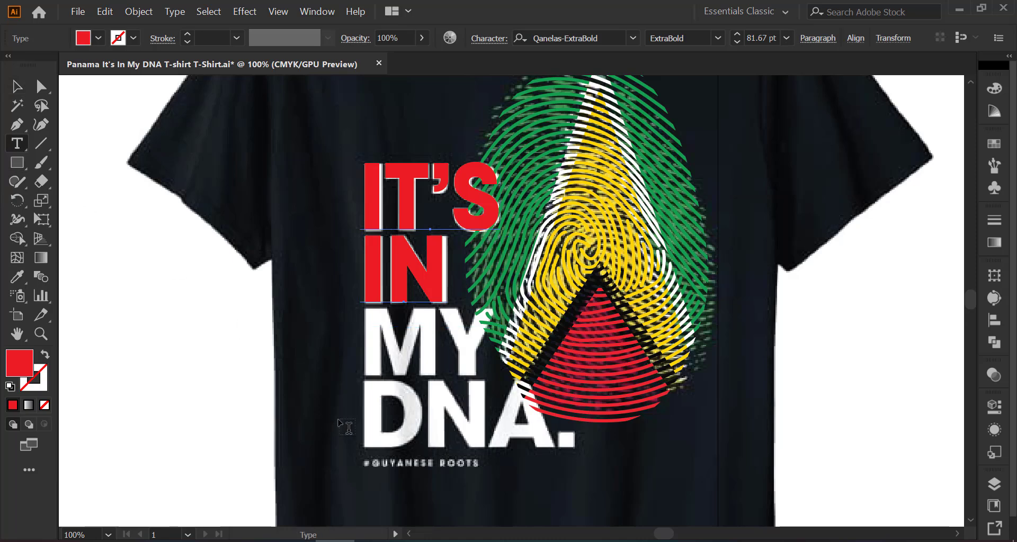
Add 'MY' in IN's red and place it over the white MY
click(389, 429)
text(M)
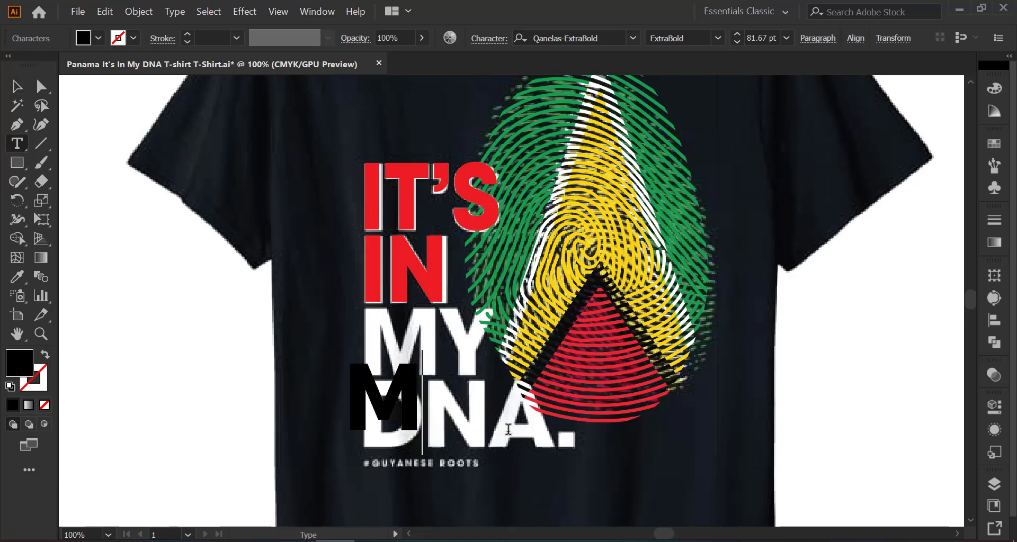
text(Y)
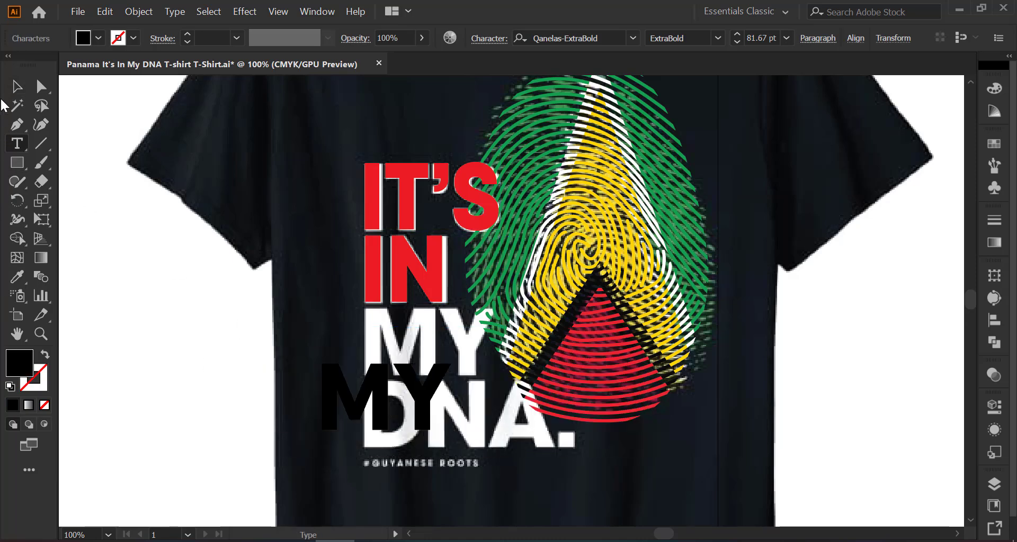
click(17, 85)
click(16, 277)
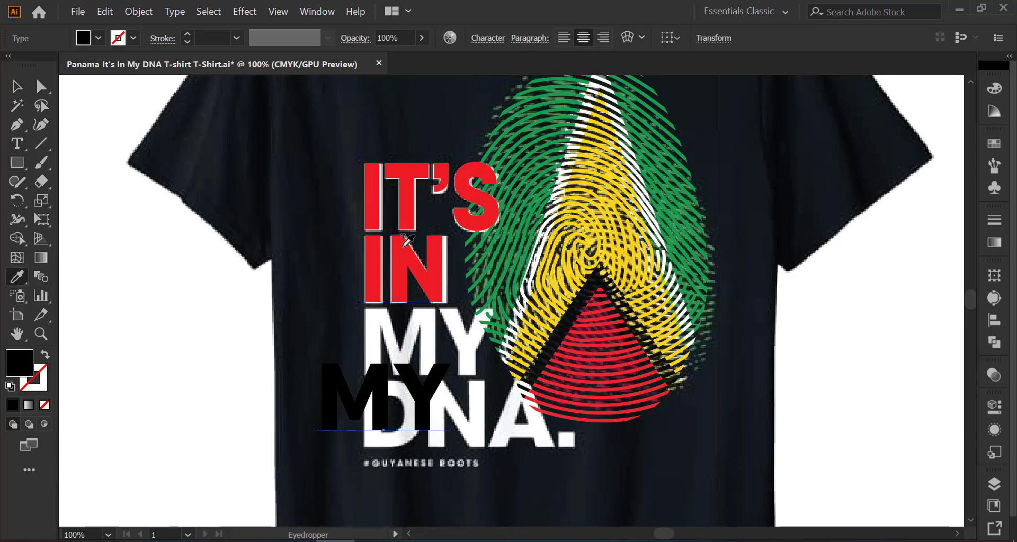
click(379, 241)
click(16, 86)
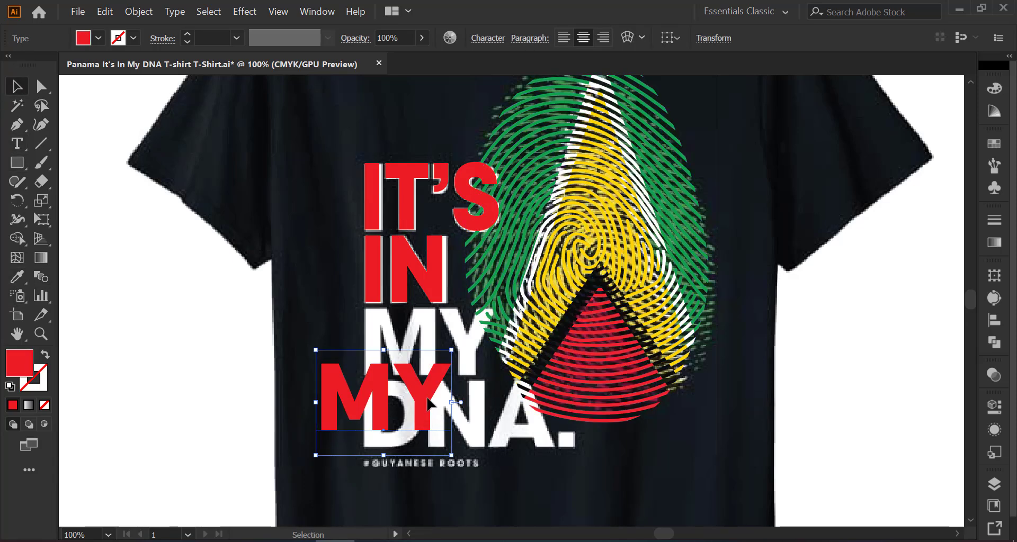
drag(429, 406, 471, 350)
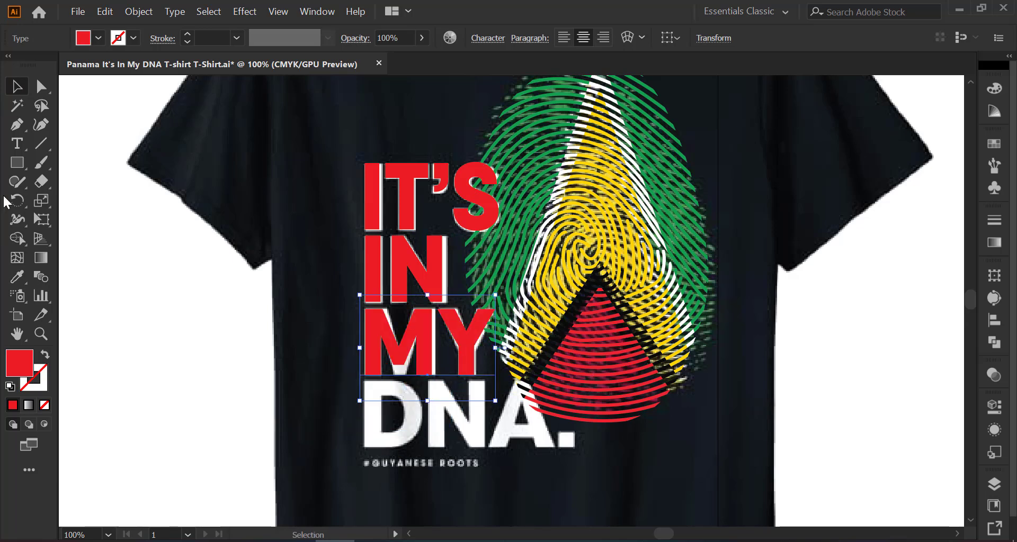
Add 'DNA.' in the same red and place it over the white DNA
click(16, 143)
scroll(532, 431, down, 2)
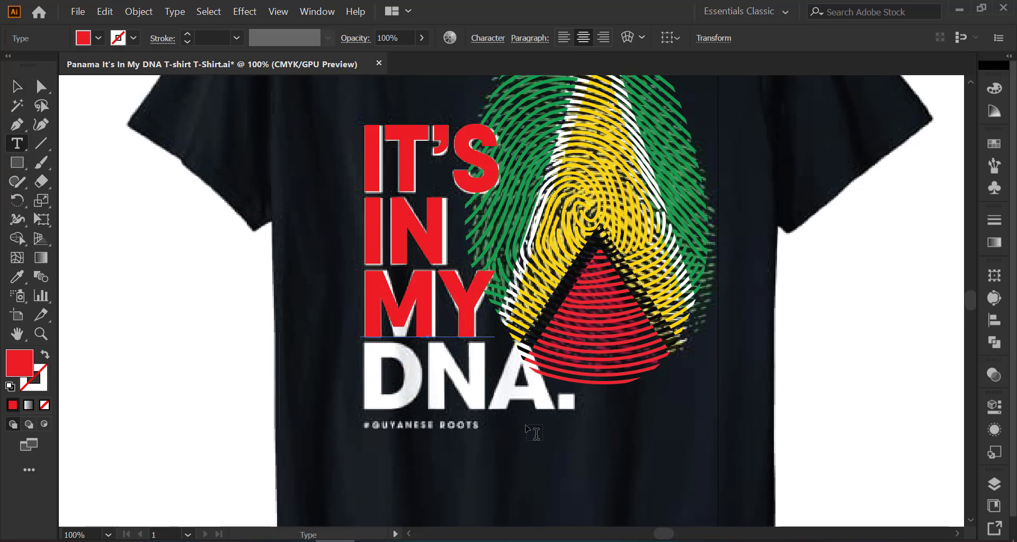
click(440, 462)
text(D)
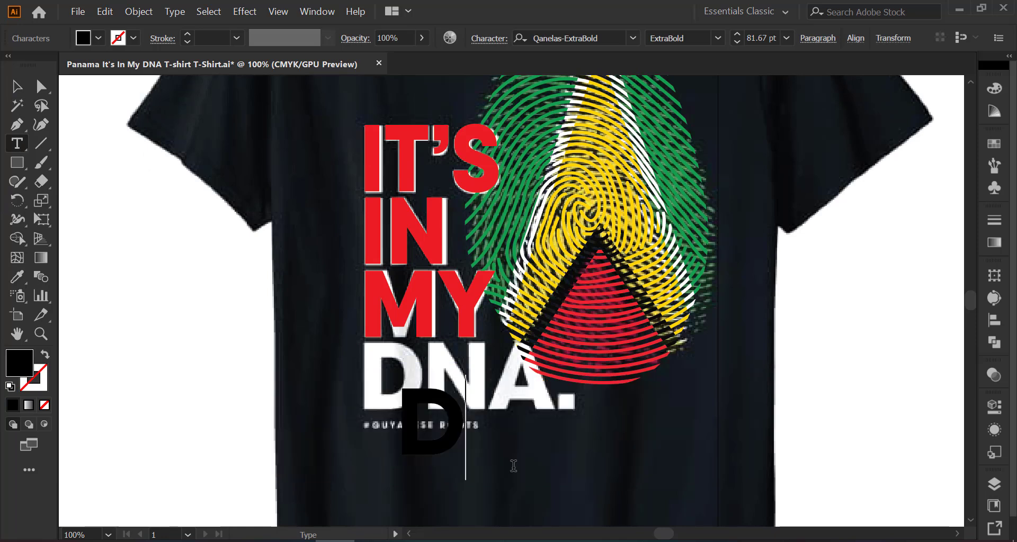
text(NA)
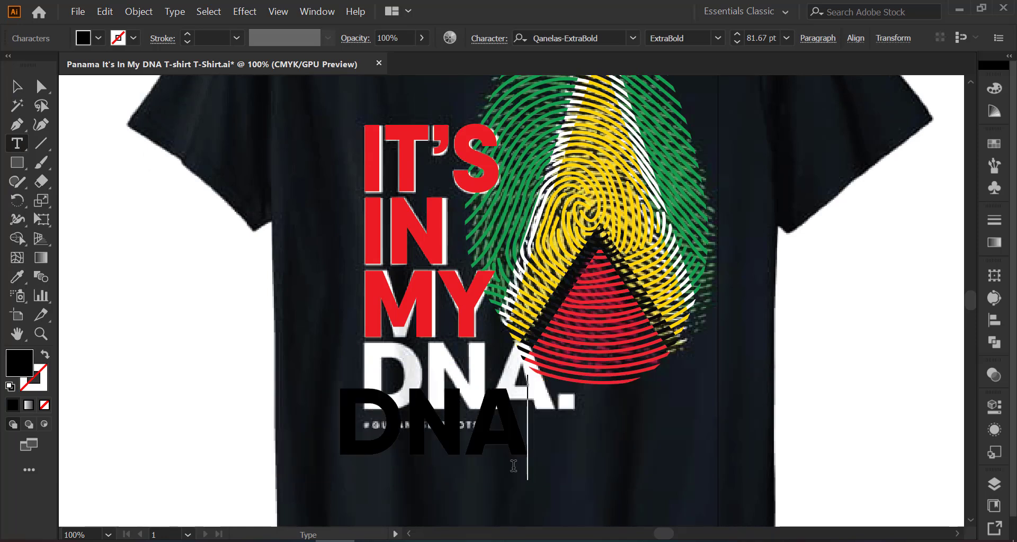
text(.)
click(17, 86)
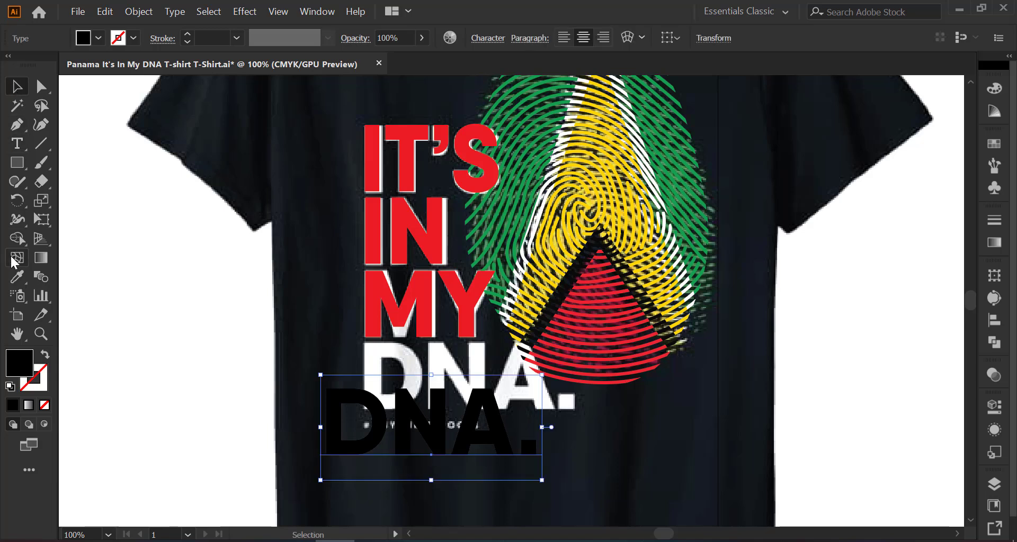
click(17, 276)
click(398, 300)
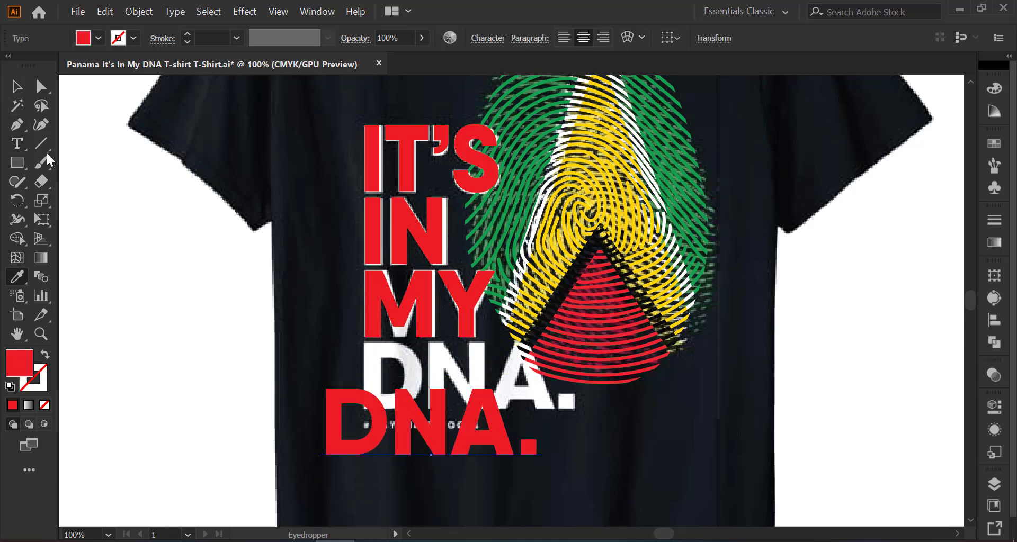
click(15, 87)
drag(435, 422, 471, 378)
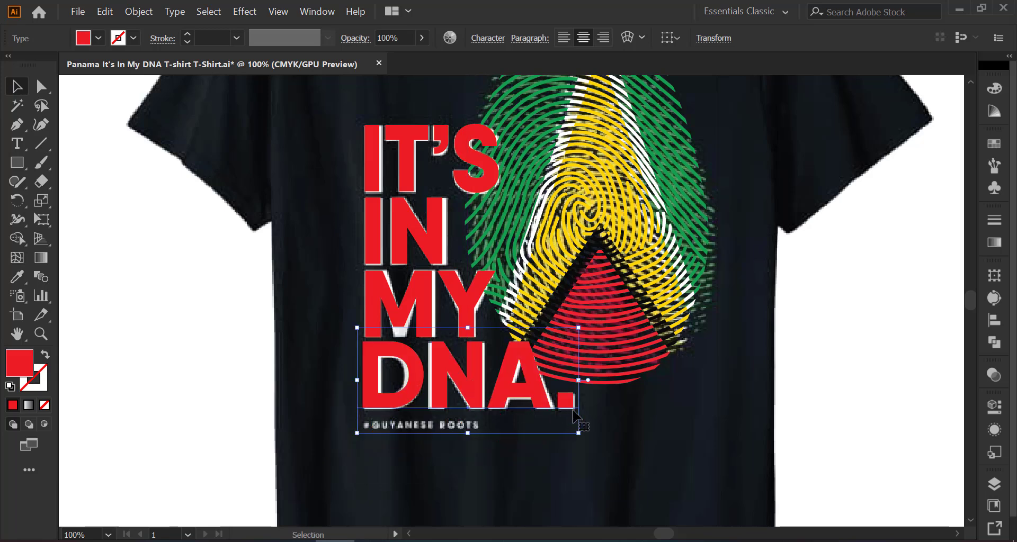
click(16, 143)
scroll(508, 490, down, 1)
scroll(508, 490, down, 1)
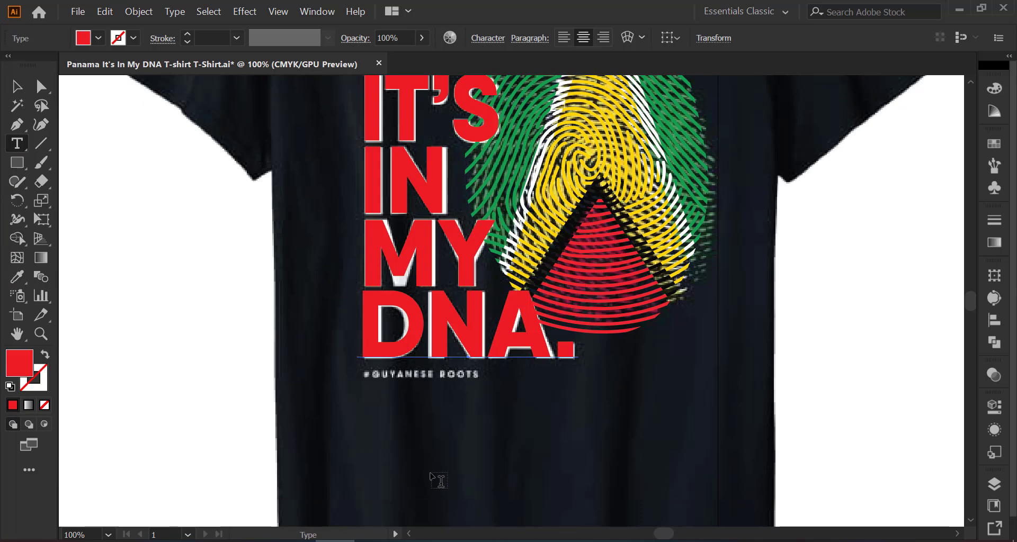
alt+scroll(439, 480, down, 2)
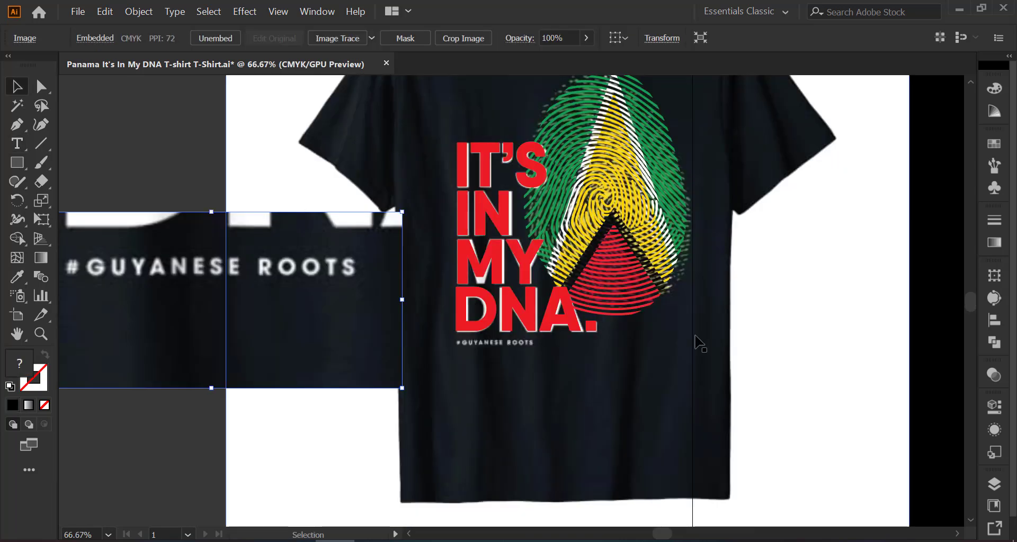
Type '#GUYANESE ROOTS' below the headline and sample the DNA red onto it
click(16, 144)
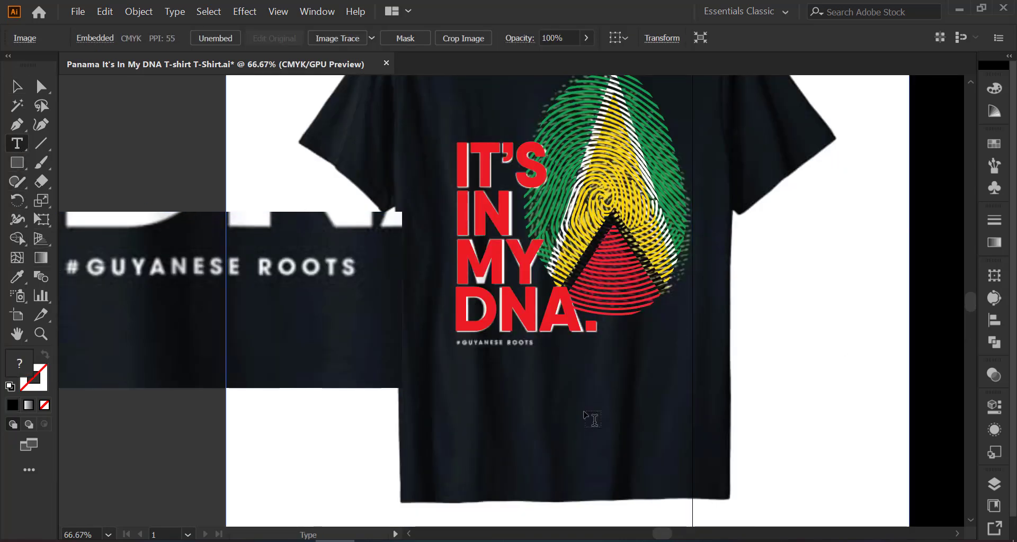
click(475, 416)
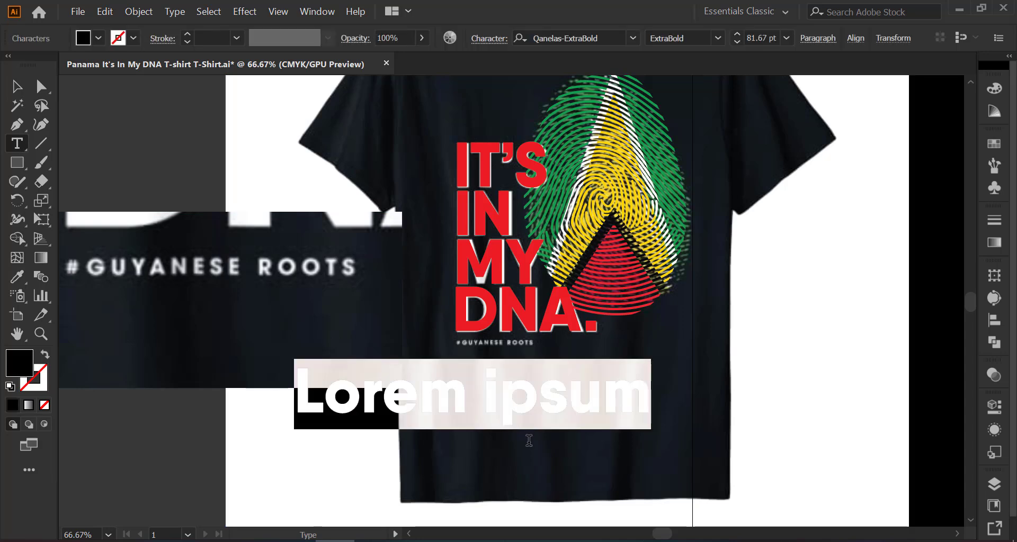
text(#)
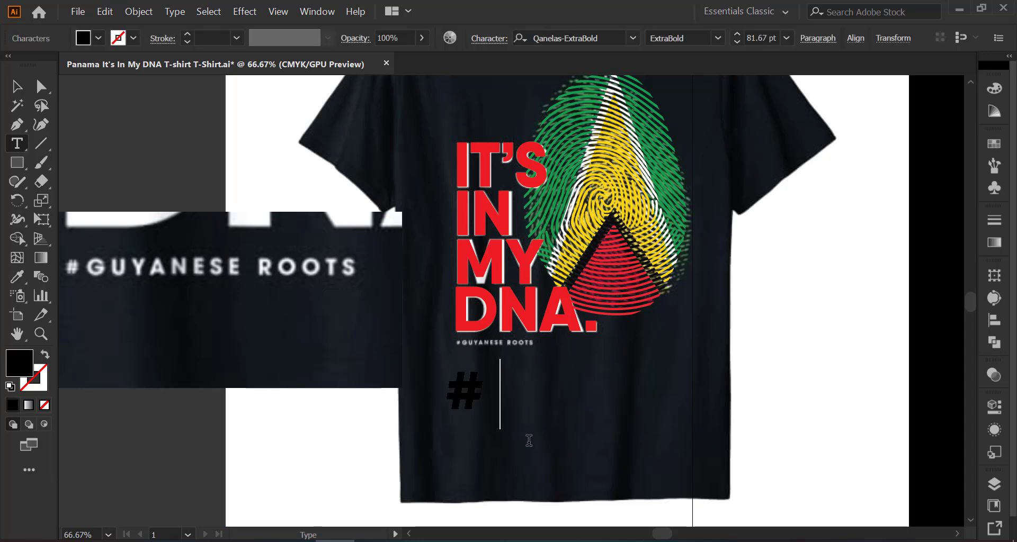
text(G)
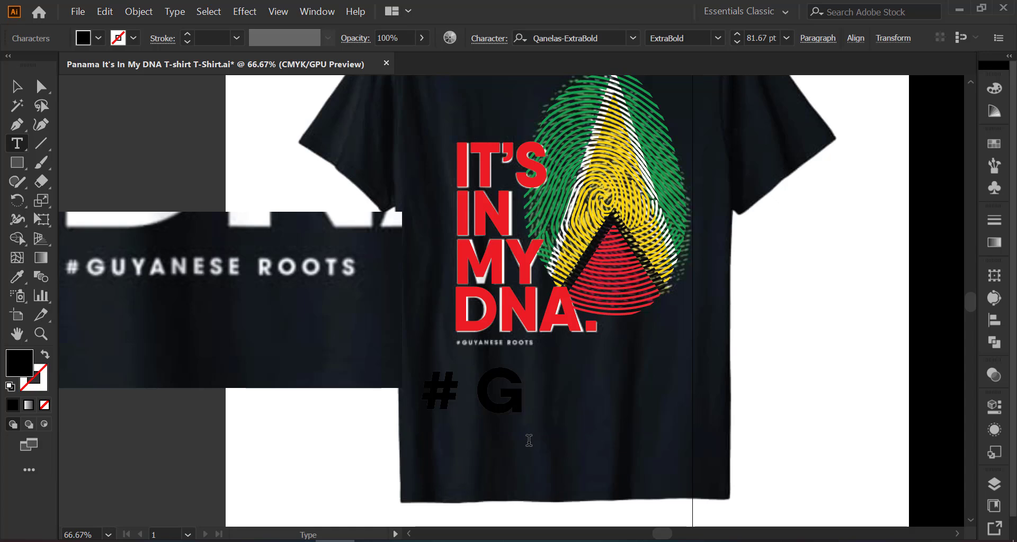
text(U)
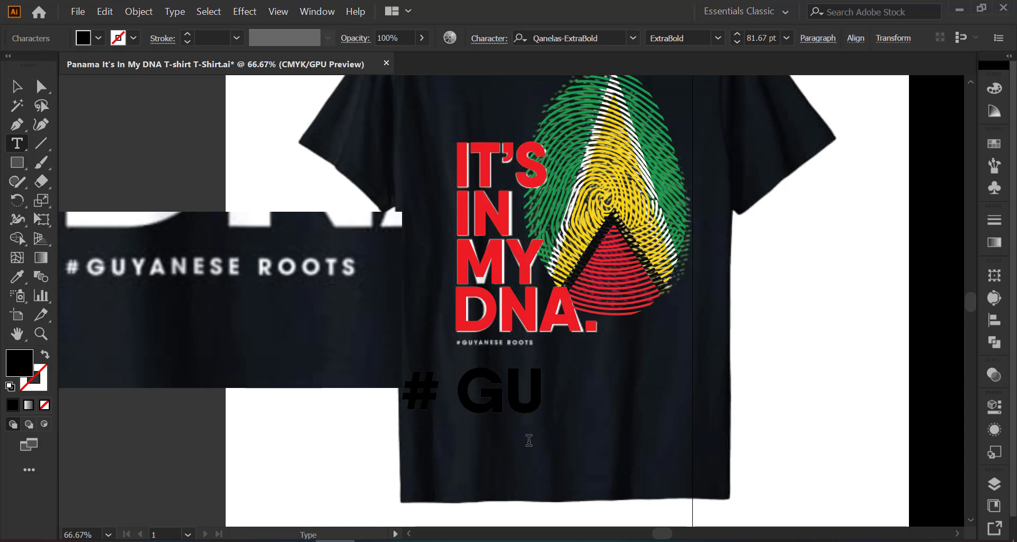
text(Y)
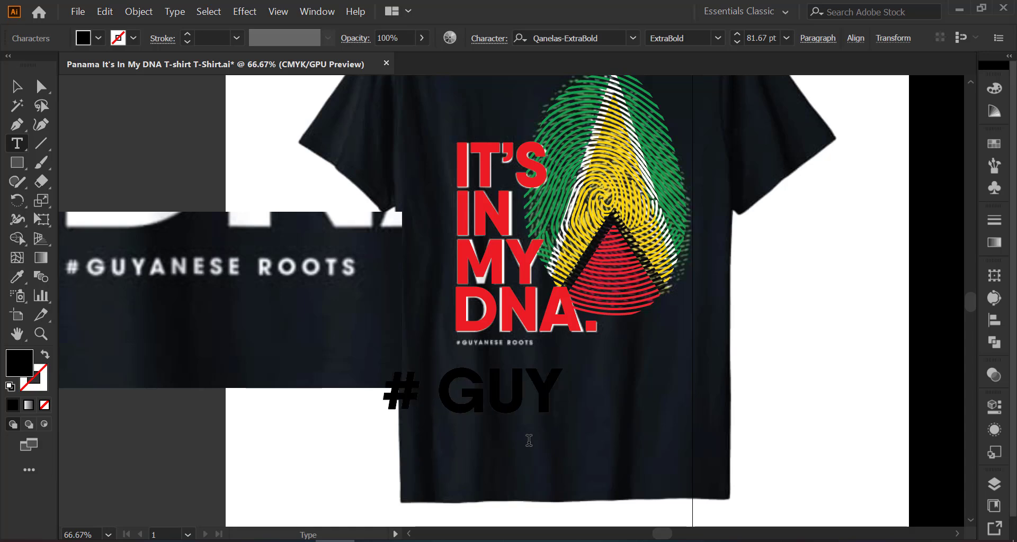
text(AN)
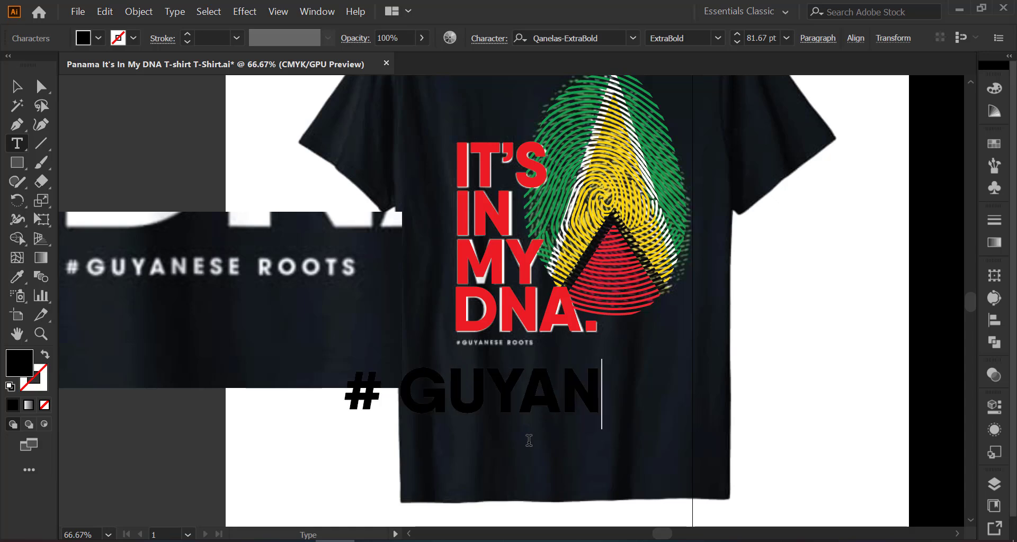
text(E)
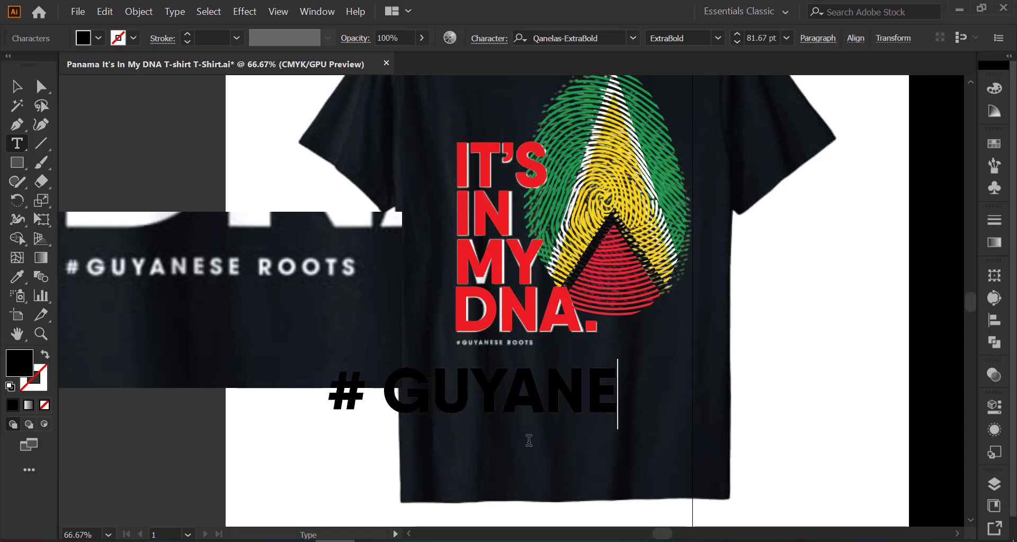
text(SE)
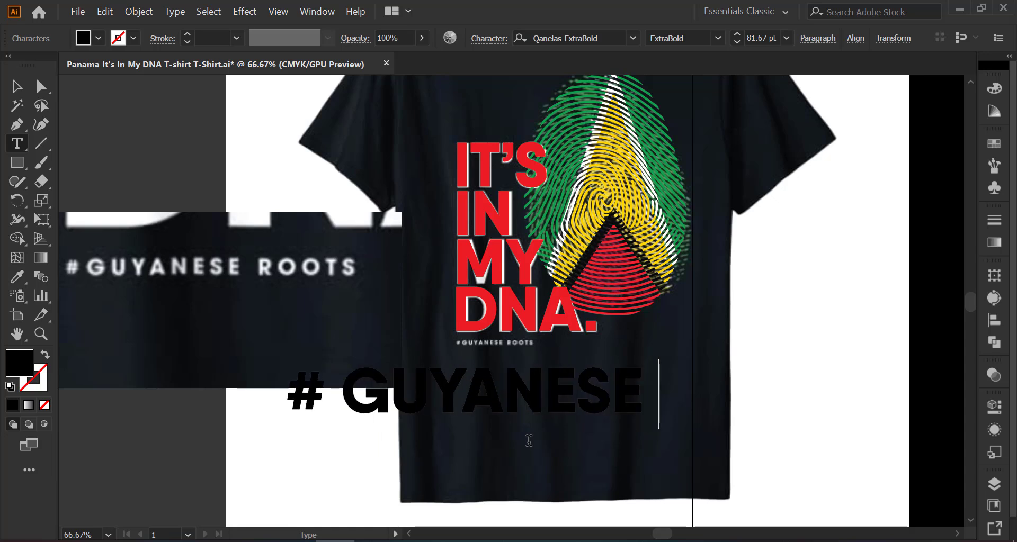
text( T)
key(BackSpace)
text(R)
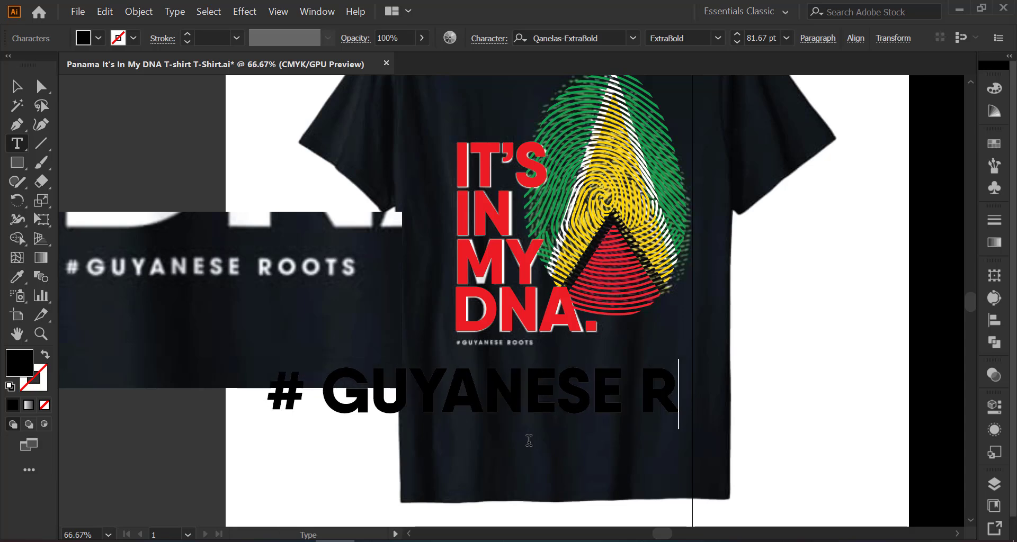
text(O)
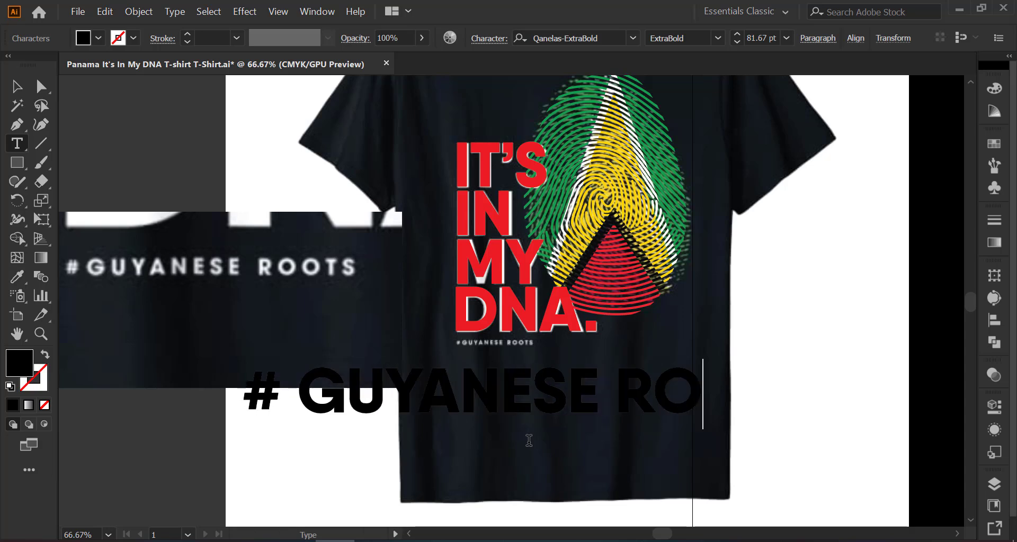
text(OTS)
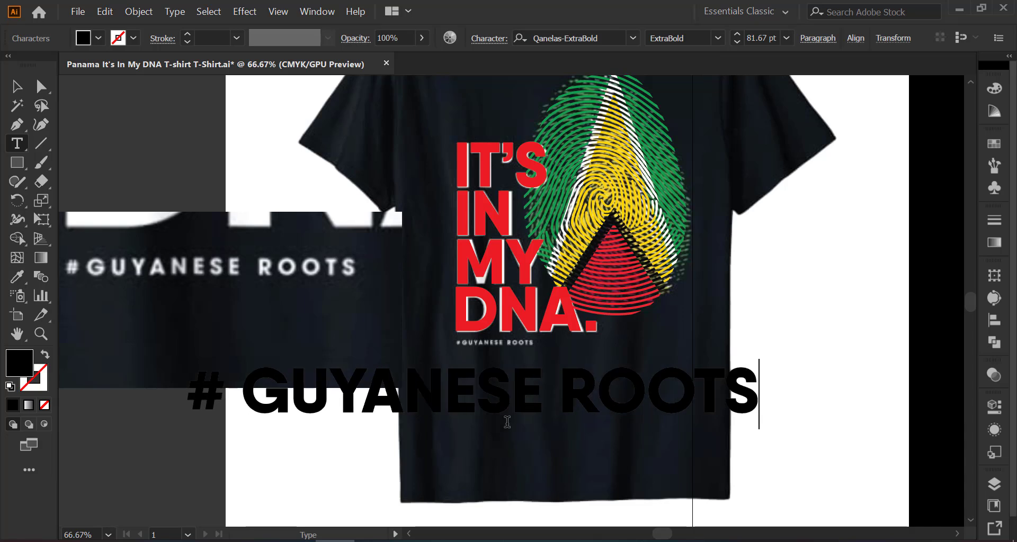
key(Escape)
click(17, 277)
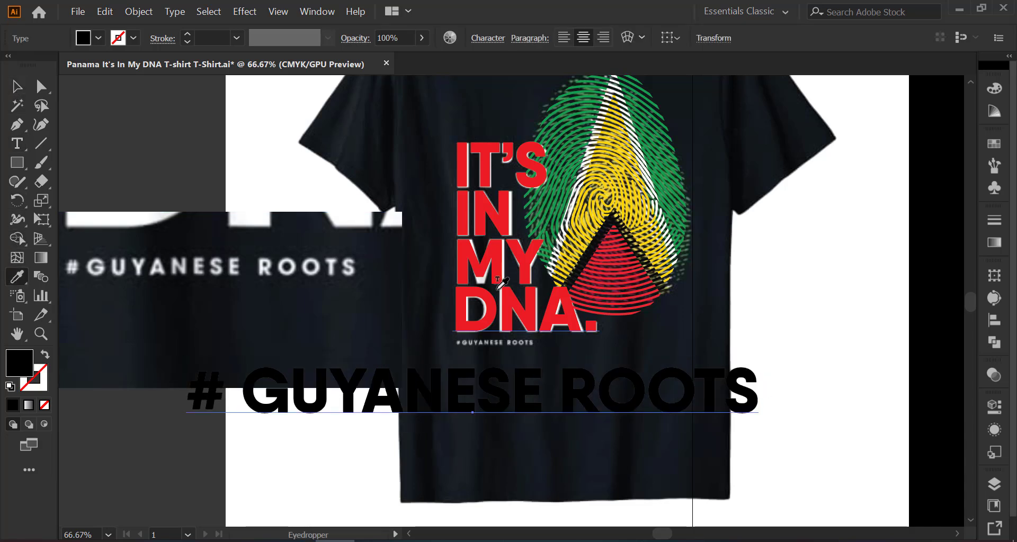
click(498, 287)
key(v)
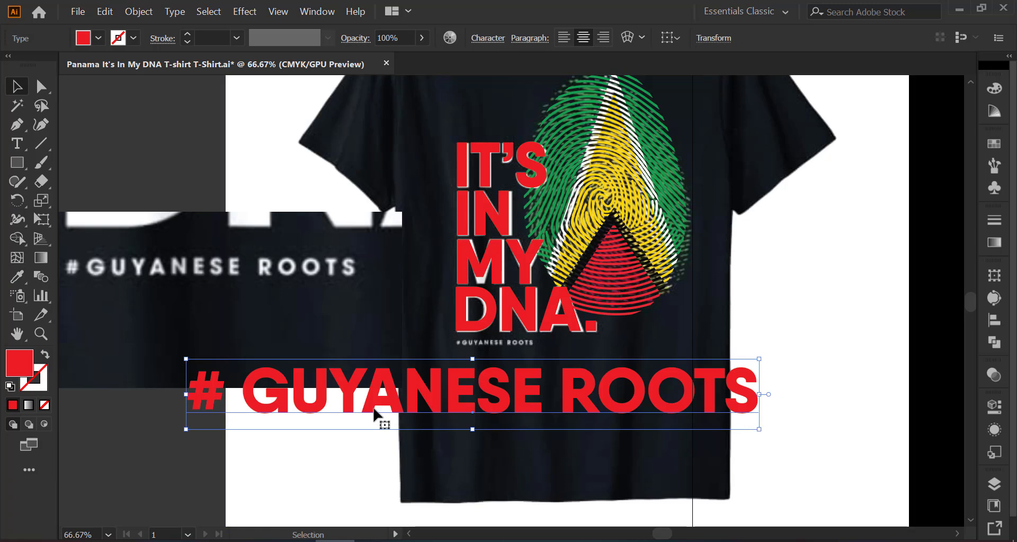
Nudge the tagline down and widen the gaps between its letters evenly
key(shift+Down)
key(shift+Down)
key(shift+Down)
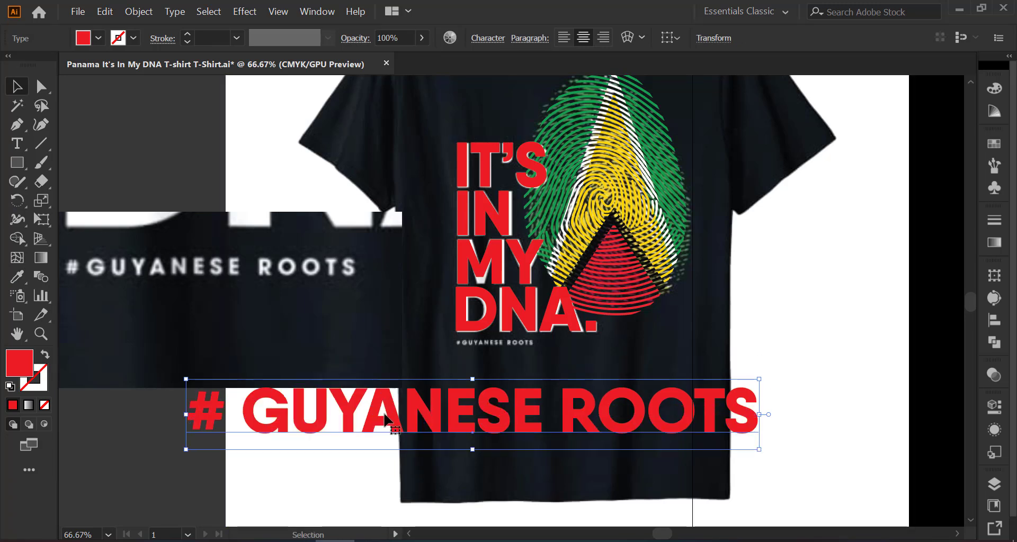
double_click(297, 413)
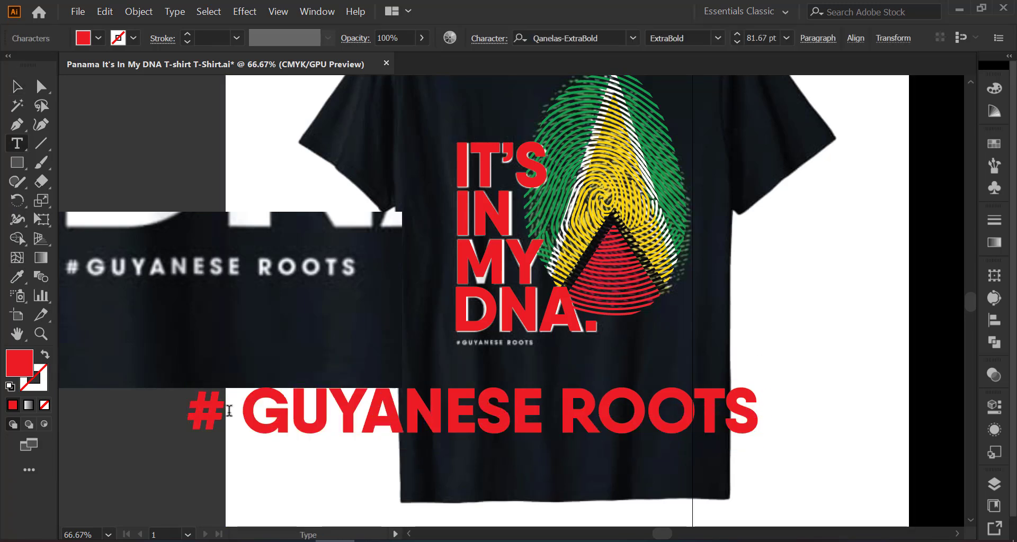
click(340, 407)
click(386, 411)
click(429, 412)
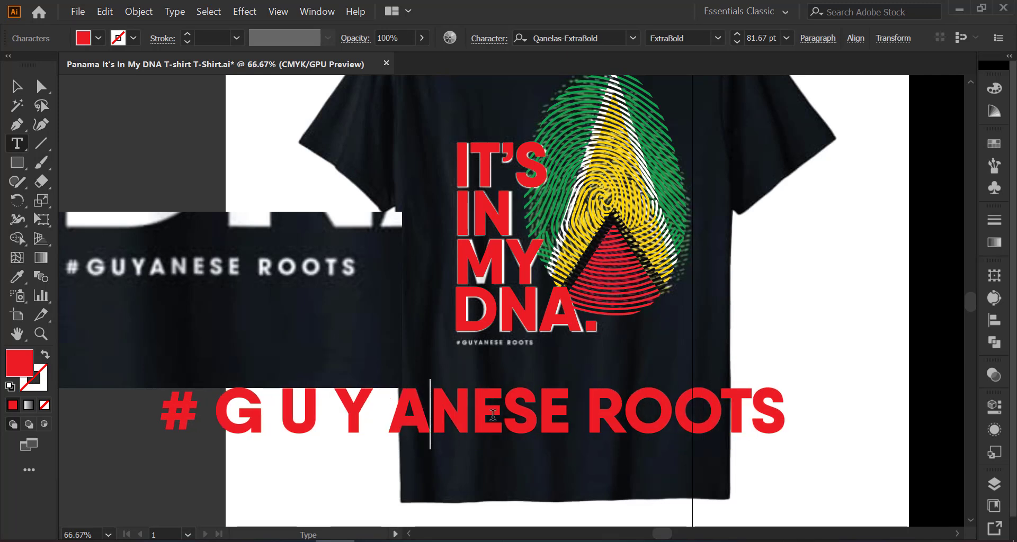
click(484, 413)
click(518, 419)
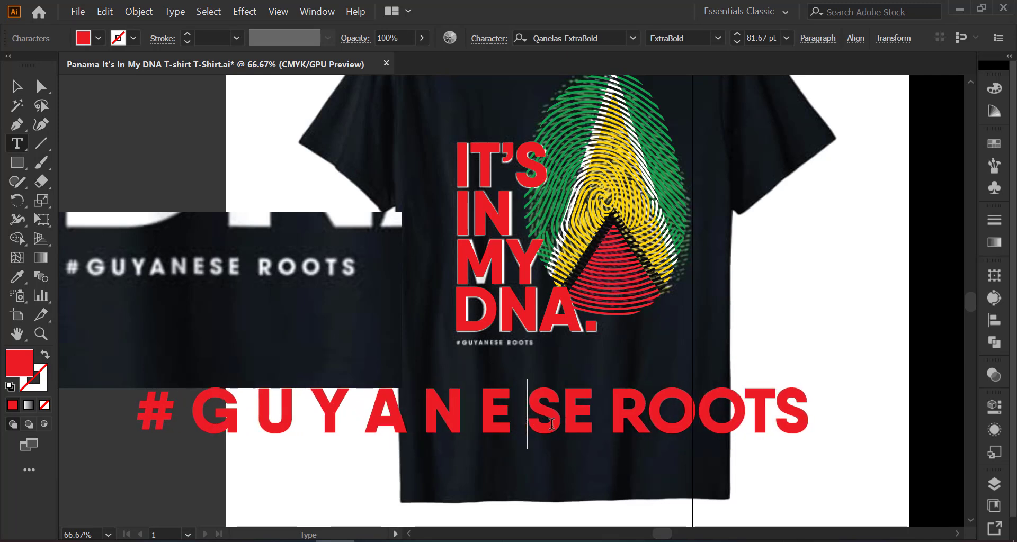
click(561, 415)
click(659, 418)
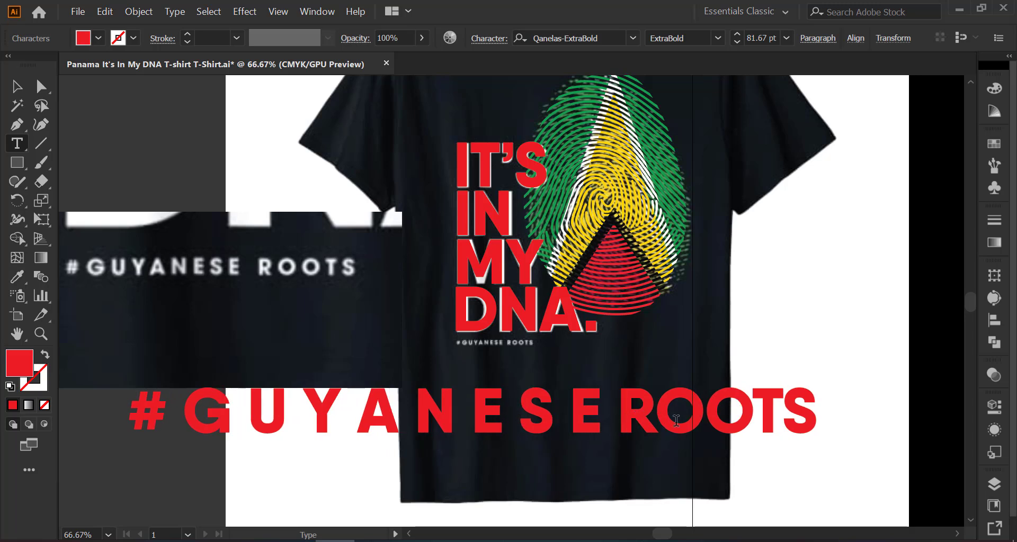
click(718, 418)
click(777, 419)
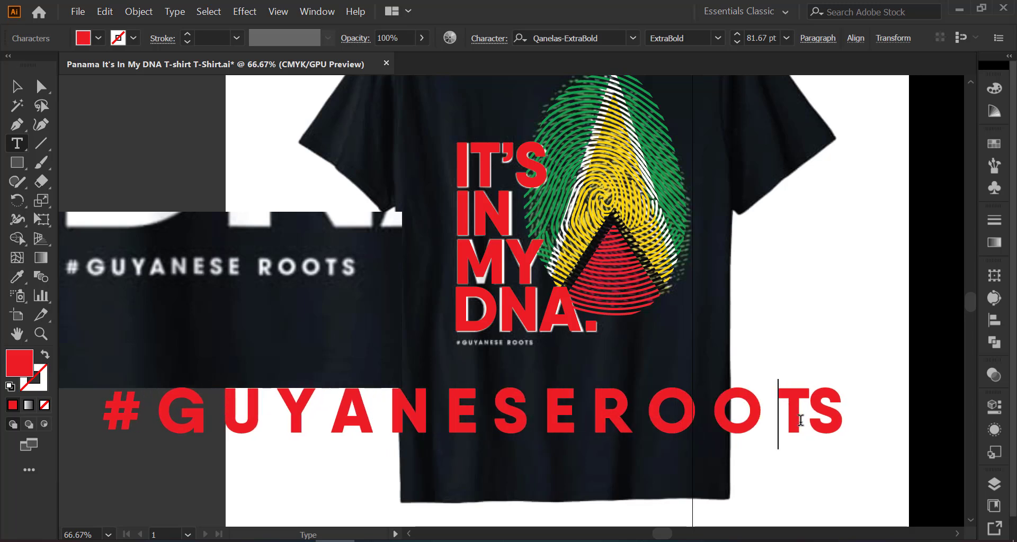
click(810, 419)
click(17, 87)
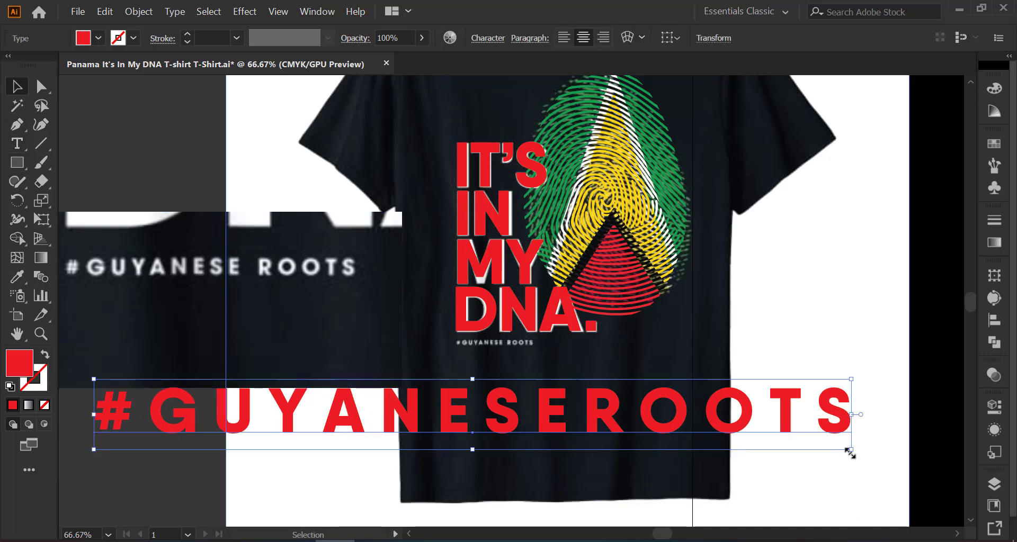
Scale down the red #GUYANESEROOTS tagline and stretch it beneath DNA. to the headline's width
drag(852, 452, 662, 422)
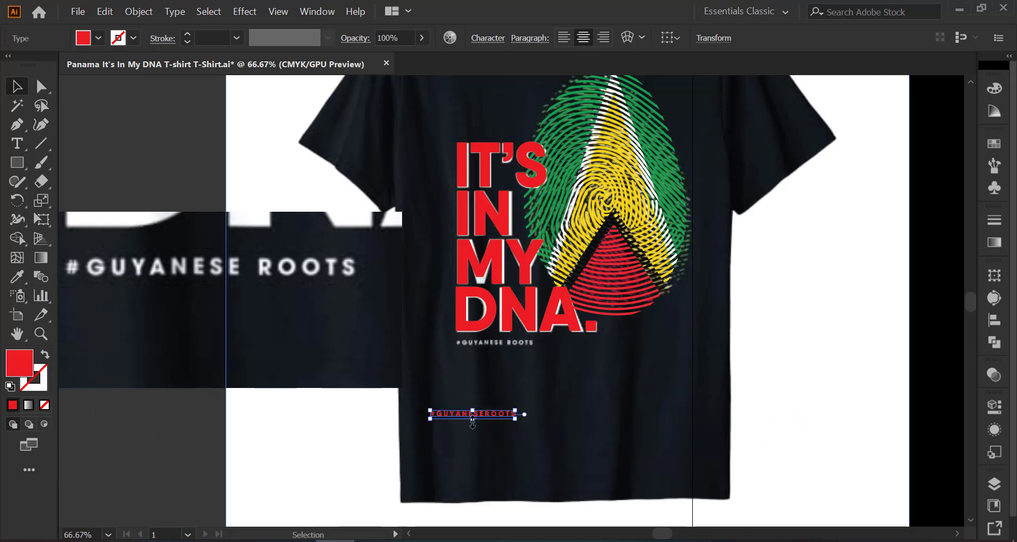
key(ctrl+plus)
key(ctrl+plus)
key(ctrl+plus)
drag(489, 409, 567, 196)
key(ctrl+plus)
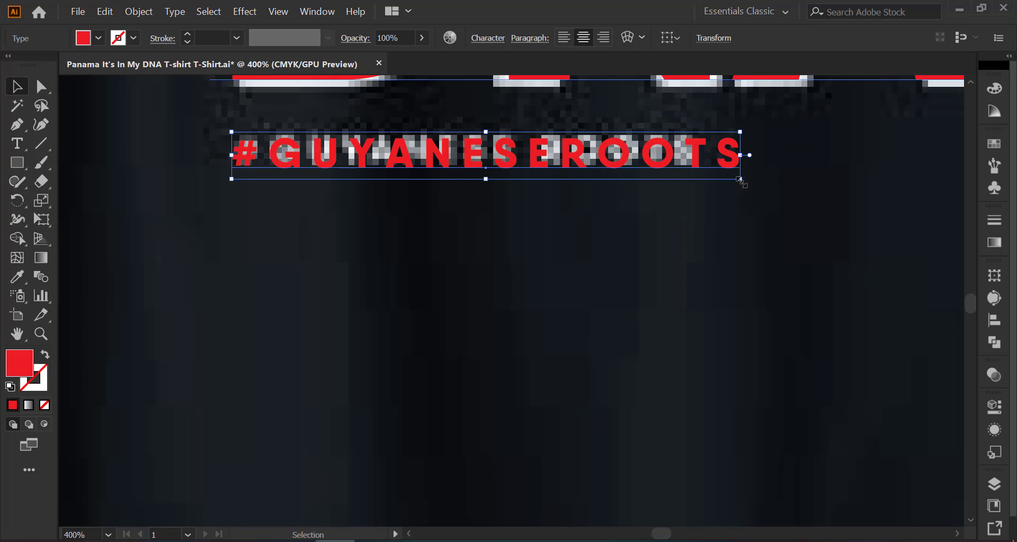
drag(735, 179, 705, 176)
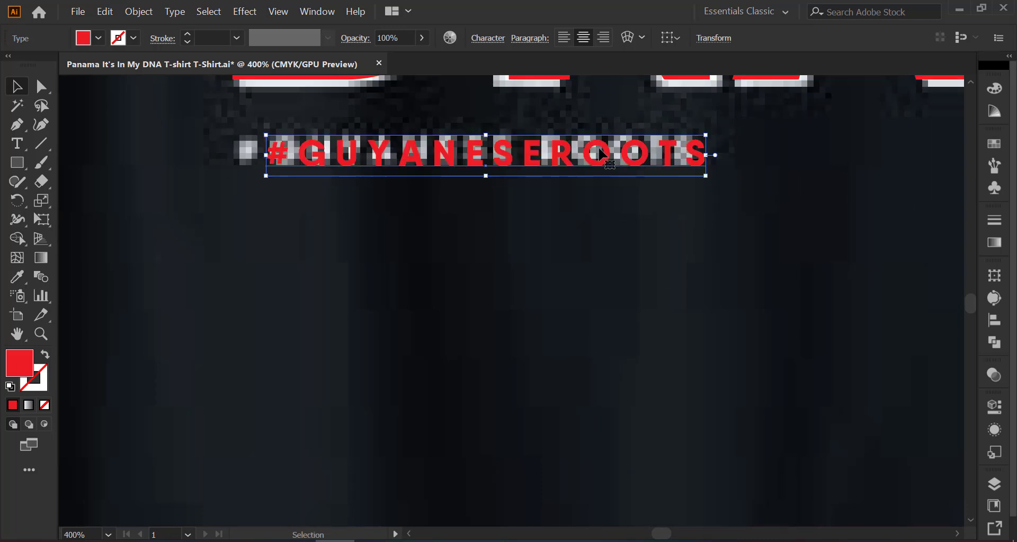
drag(600, 154, 571, 149)
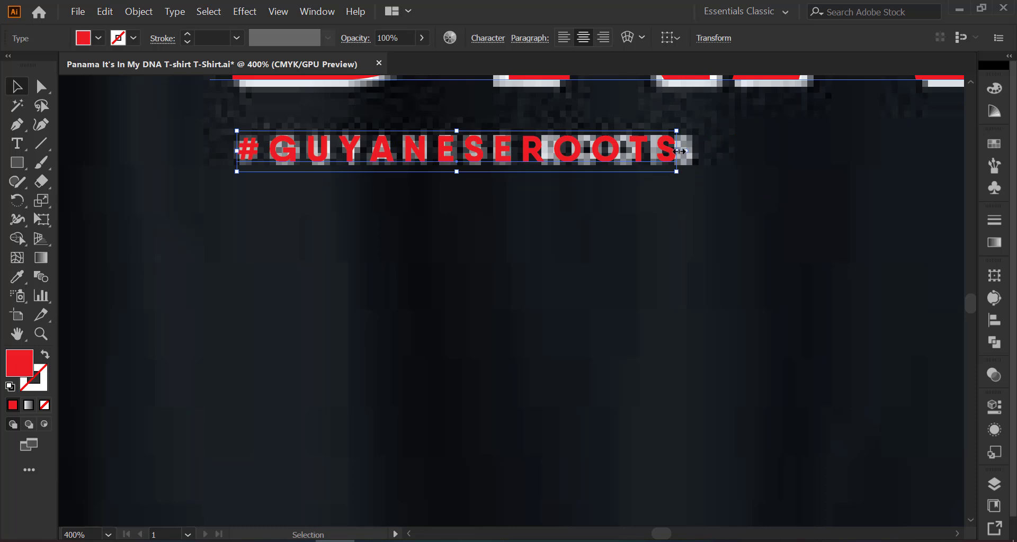
mouse_move(680, 151)
mouse_down()
mouse_move(691, 152)
mouse_move(697, 178)
mouse_up()
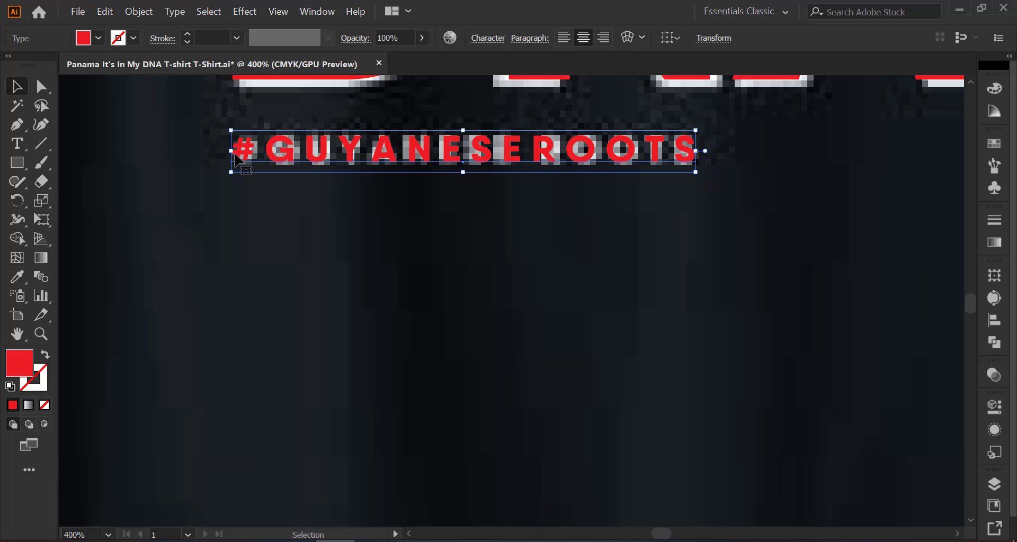
drag(231, 153, 233, 153)
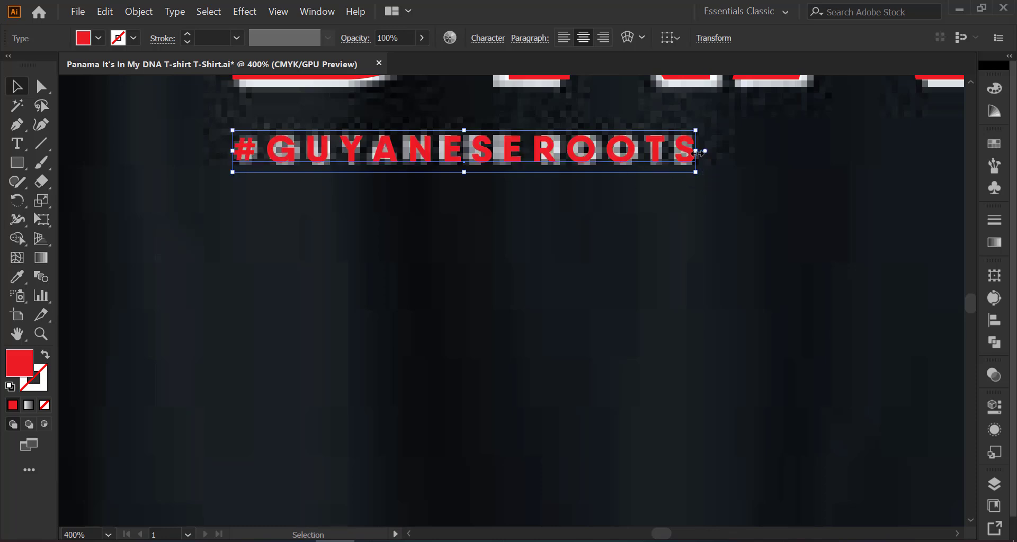
scroll(718, 326, down, 3)
Select the IT'S, IN, MY and DNA. lines and align their left edges
scroll(415, 336, down, 2)
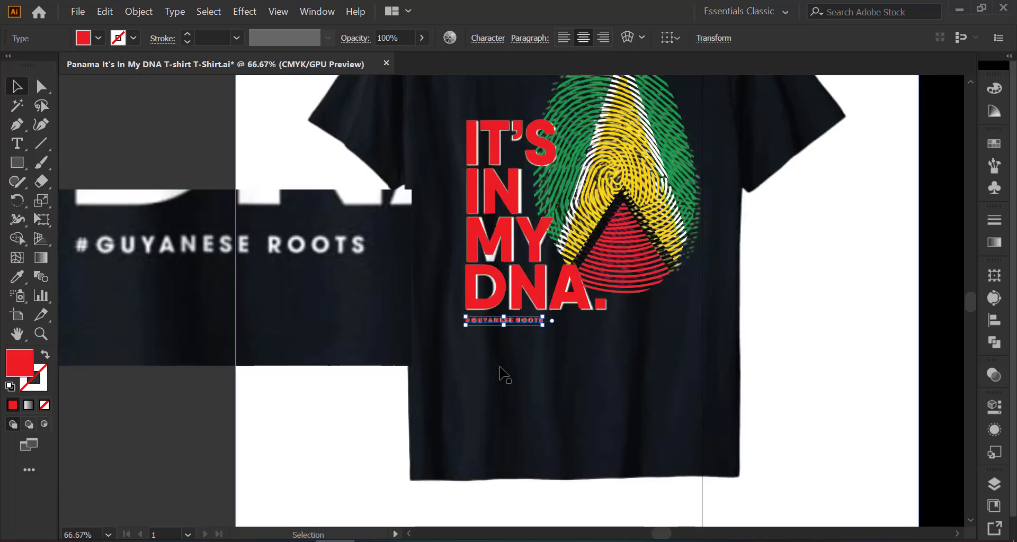
scroll(500, 370, up, 1)
shift+click(497, 342)
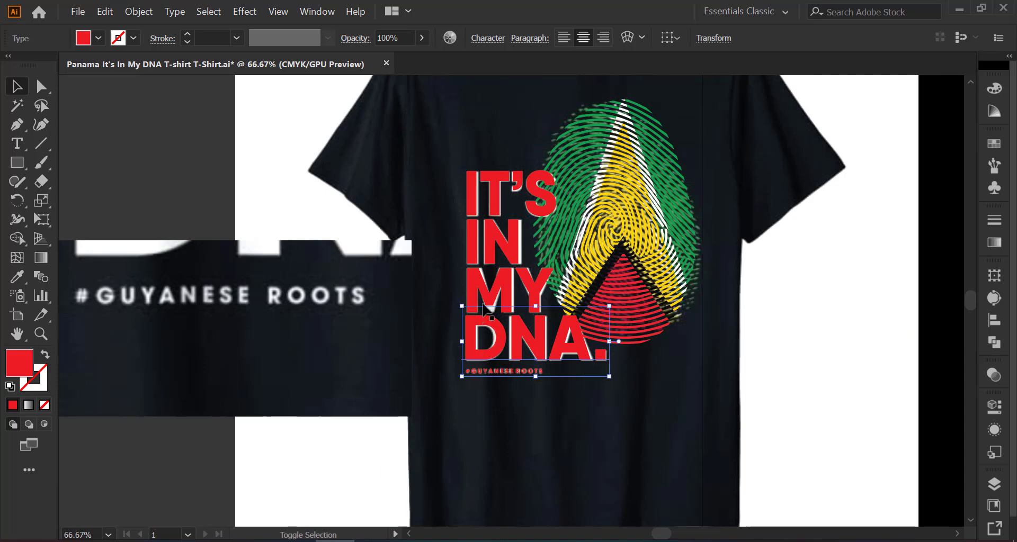
shift+click(476, 289)
shift+click(476, 229)
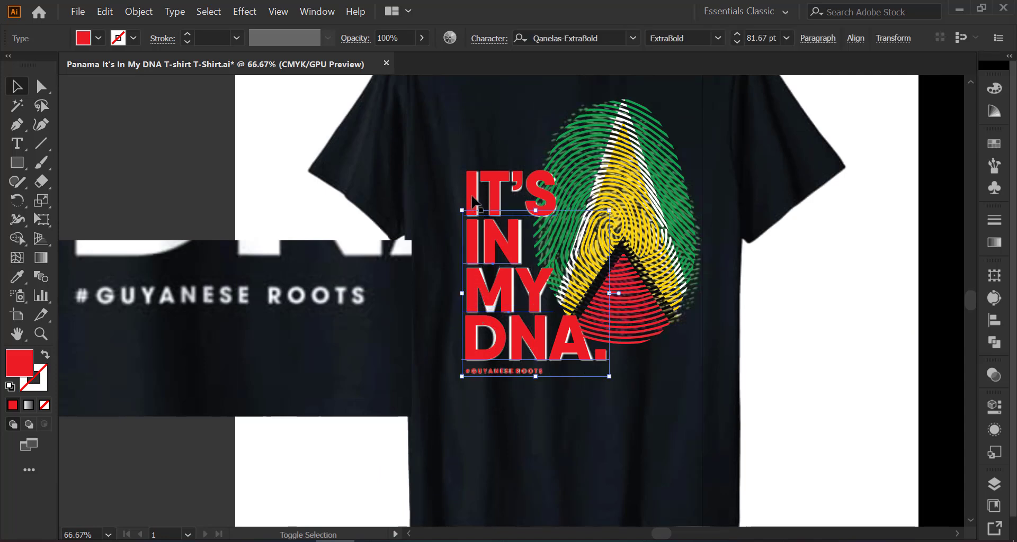
shift+click(473, 201)
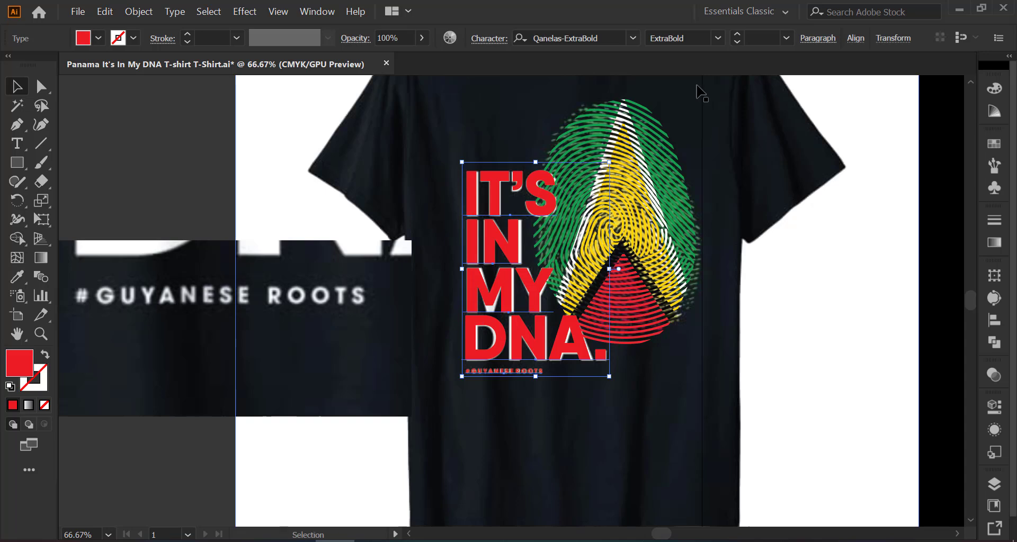
click(856, 38)
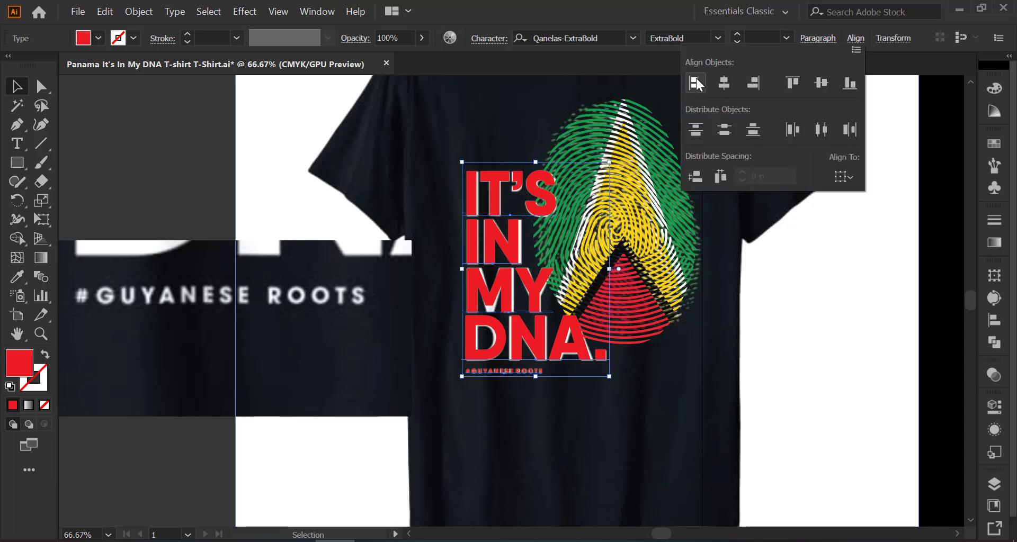
click(696, 83)
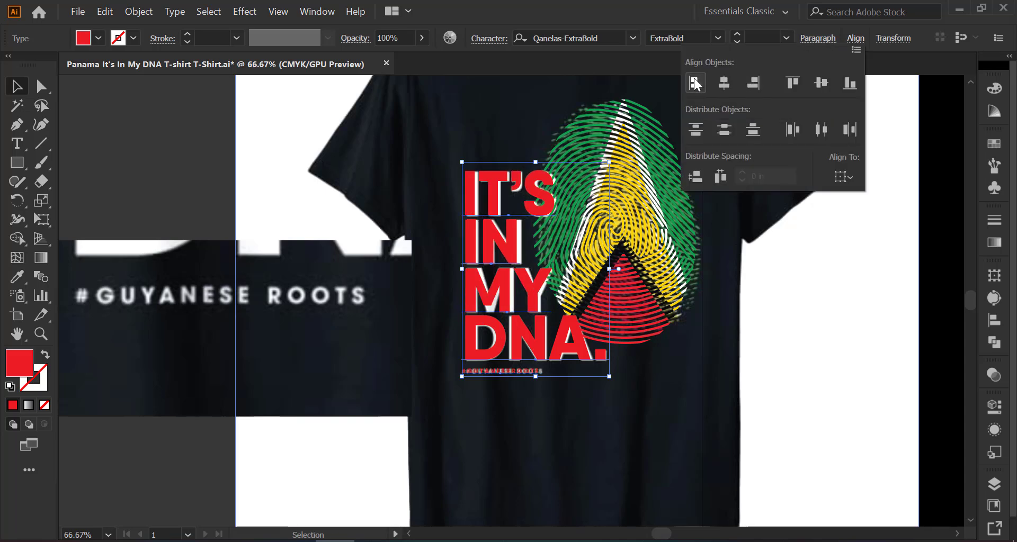
Group the stacked headline lines with the tagline
right_click(491, 203)
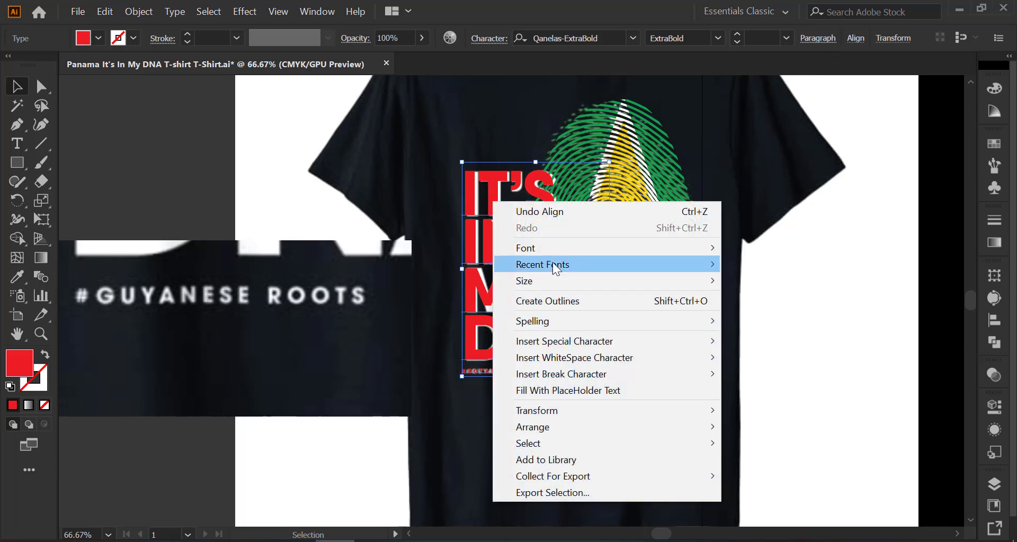
click(127, 12)
click(199, 64)
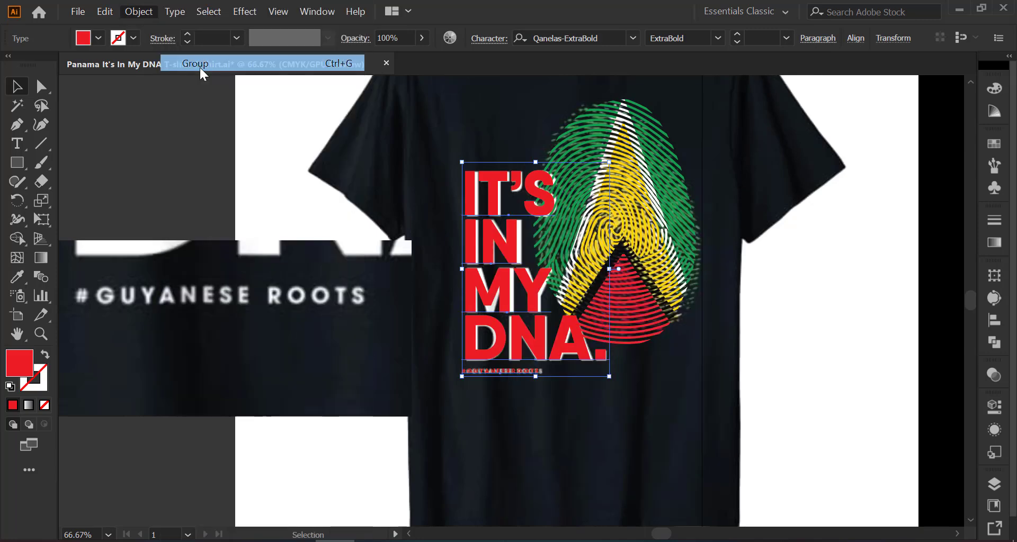
click(810, 282)
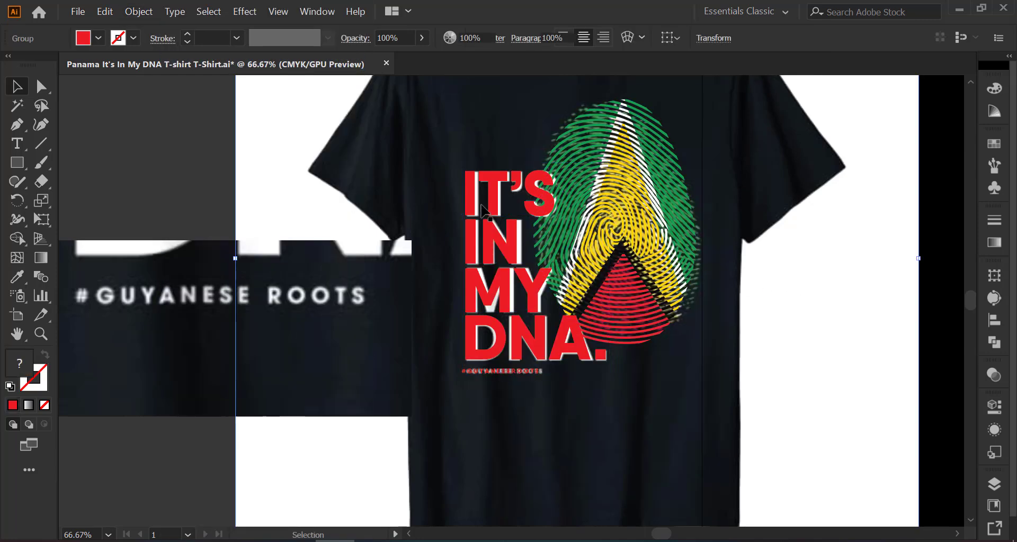
click(475, 255)
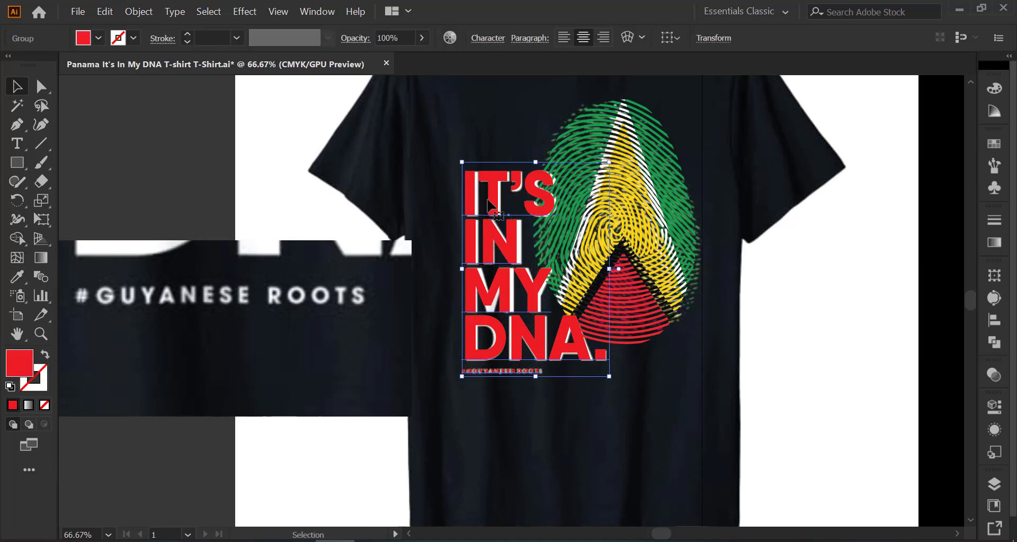
Change the text group's fill from red to white
click(87, 38)
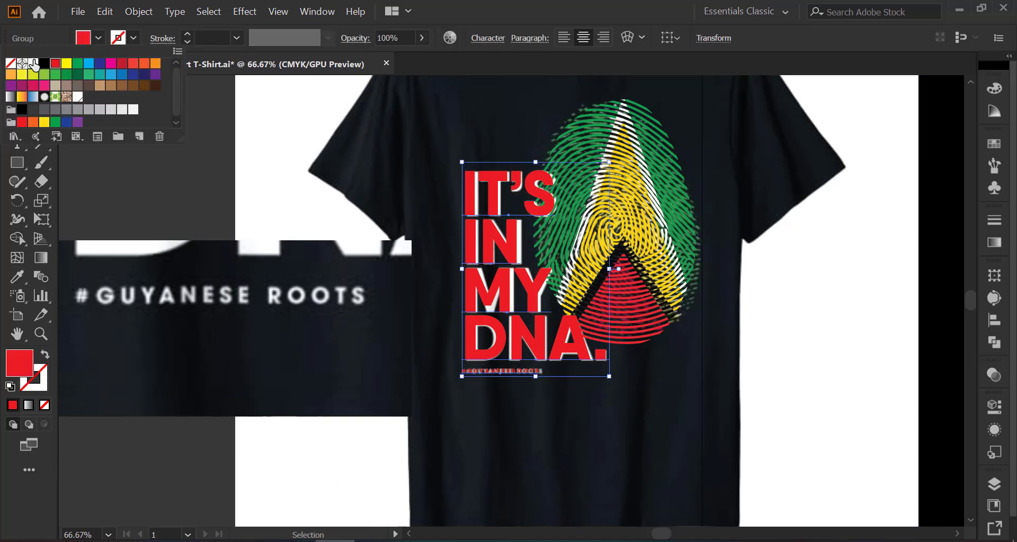
click(34, 66)
click(180, 180)
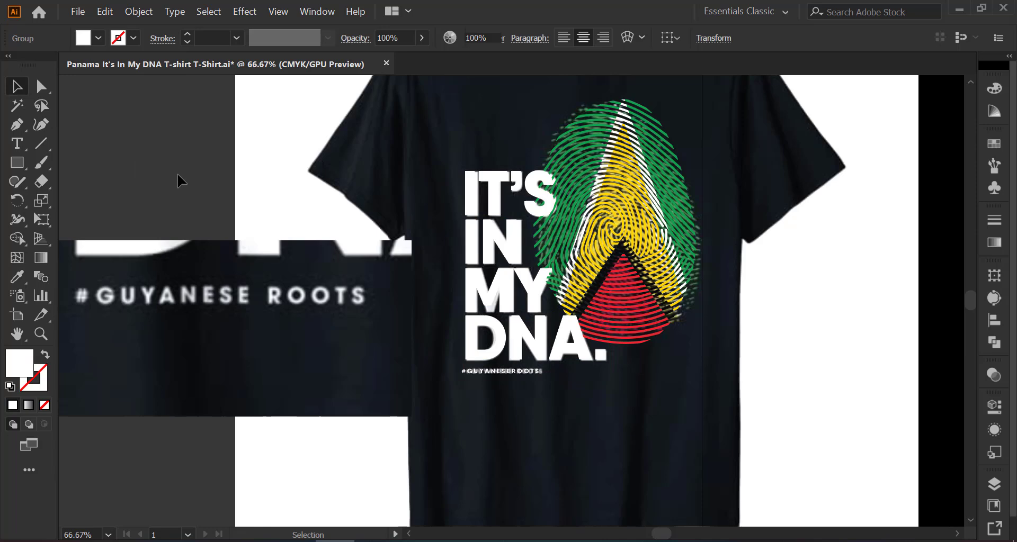
click(658, 454)
Delete the #GUYANESE ROOTS reference image and move the T-shirt mockup off to the left
alt+scroll(656, 455, down, 2)
click(412, 378)
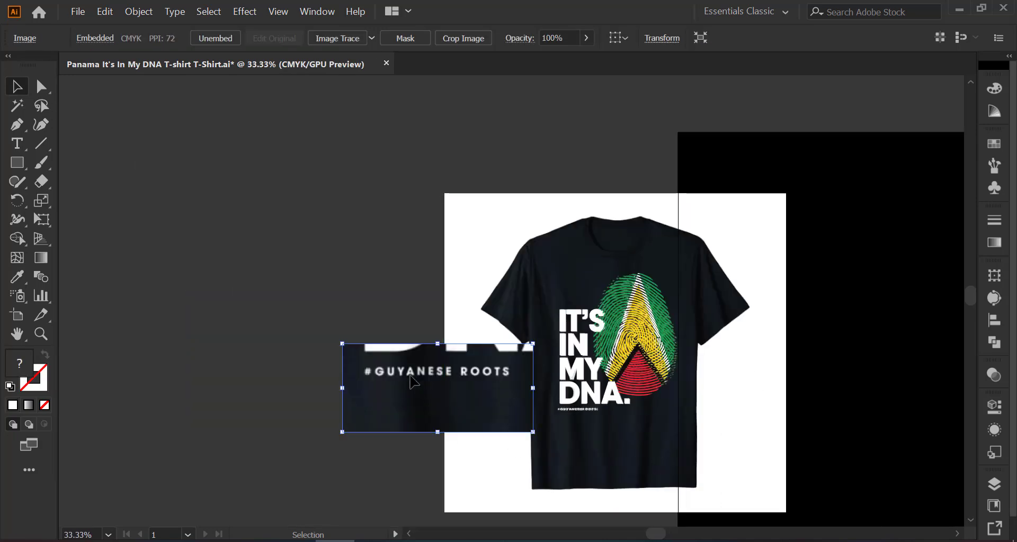
key(Delete)
drag(740, 418, 355, 377)
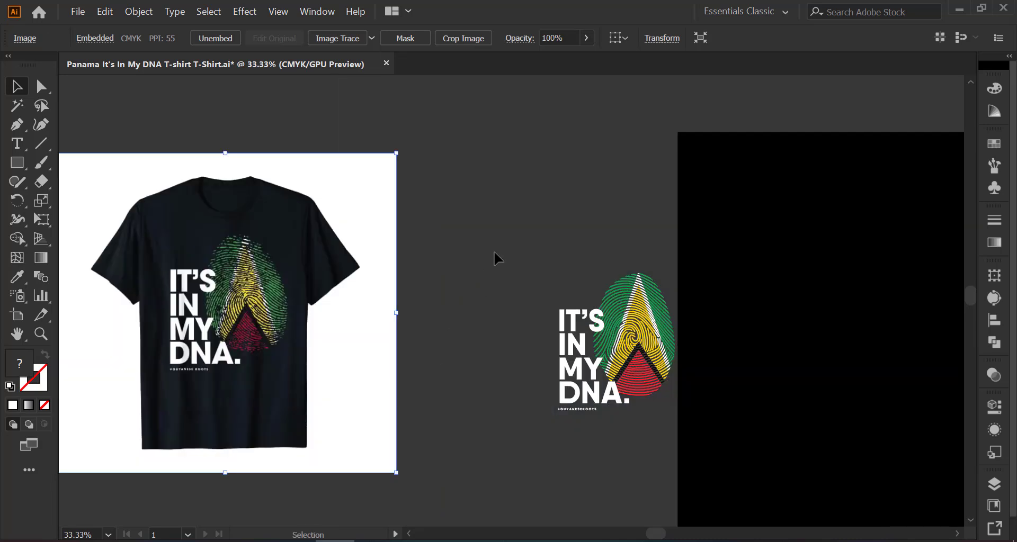
click(503, 238)
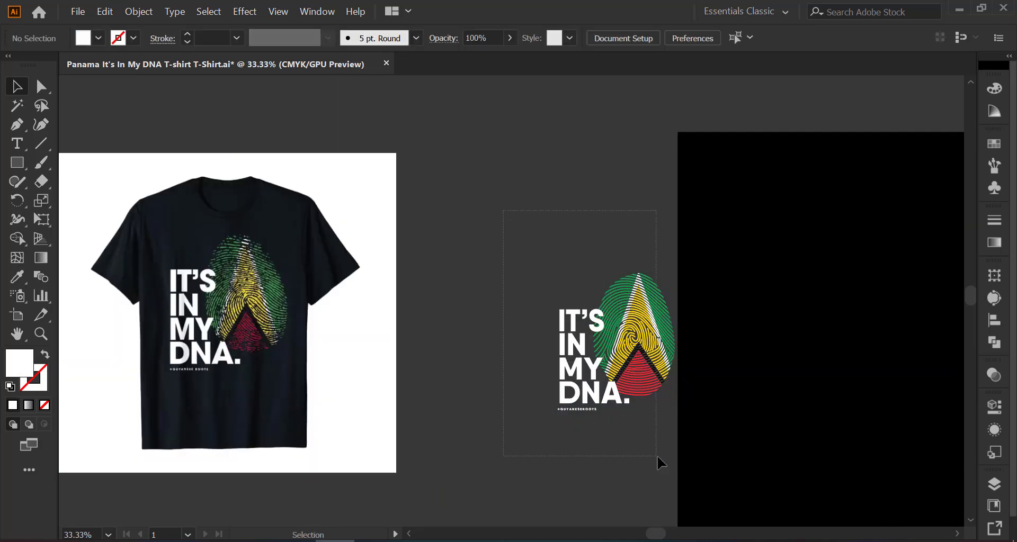
Group the white headline with the flag fingerprint design
click(620, 342)
right_click(631, 340)
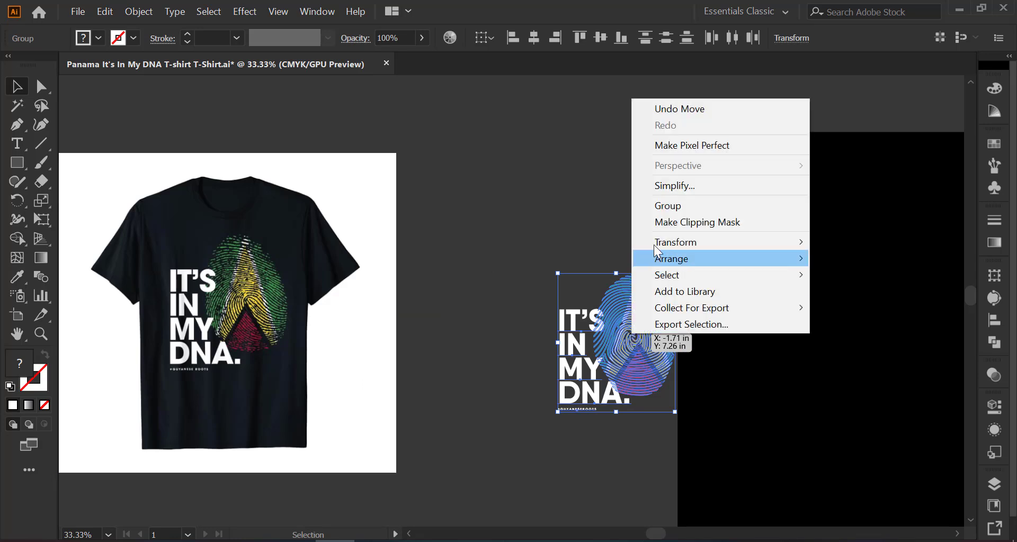
click(676, 207)
click(477, 177)
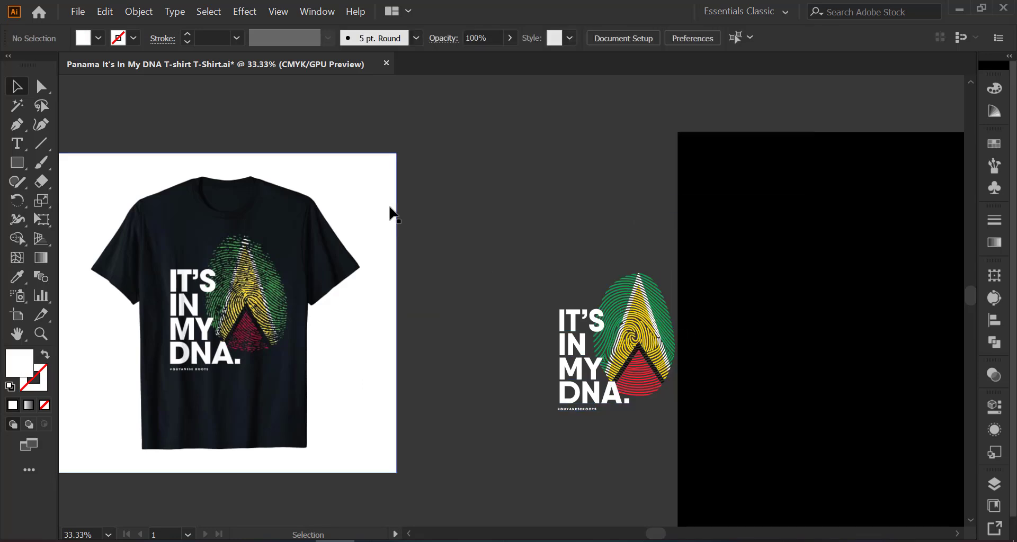
alt+scroll(392, 214, down, 1)
click(314, 269)
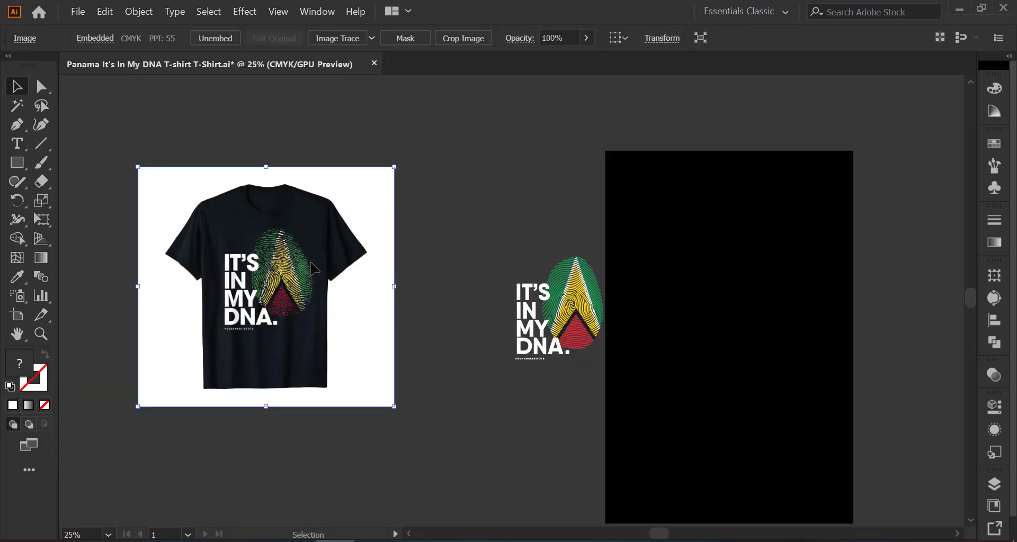
Delete the T-shirt mockup, then enlarge the design group and move it onto the black artboard
key(Delete)
drag(491, 233, 587, 390)
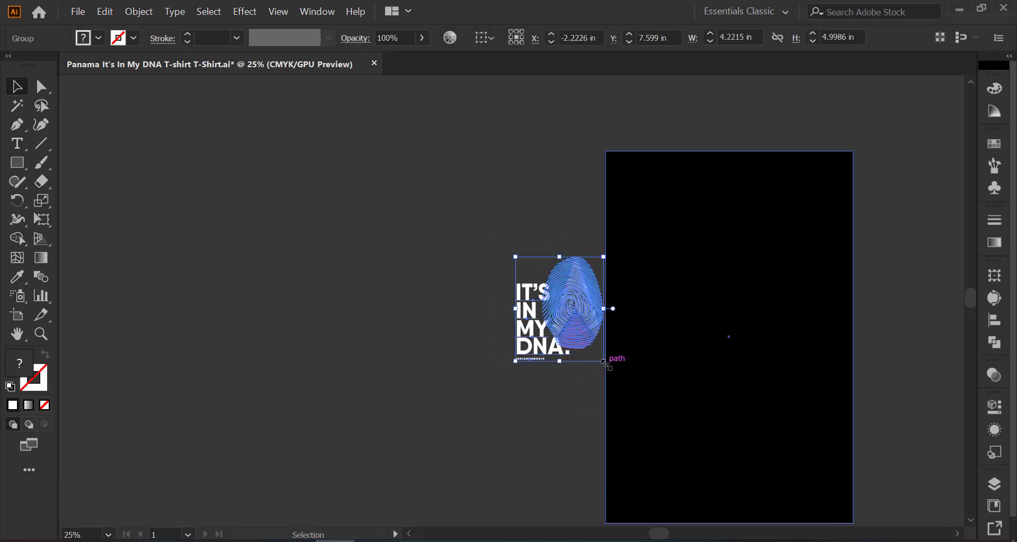
drag(604, 362, 657, 425)
mouse_move(589, 308)
mouse_down()
mouse_move(670, 336)
mouse_move(738, 340)
mouse_up()
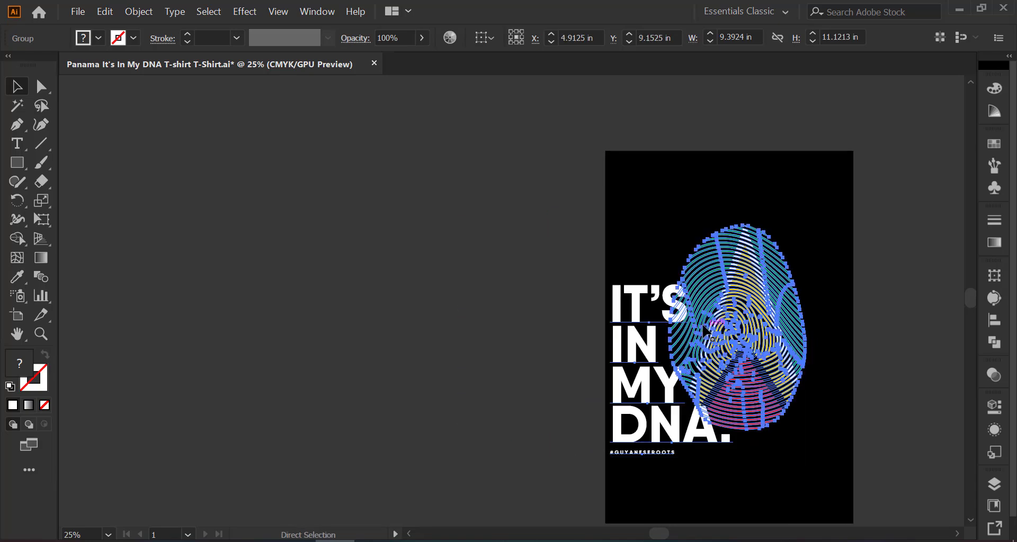
Scale the design up to about 11.18 × 13.24 in so it fills the artboard
key(ctrl+0)
drag(601, 289, 620, 288)
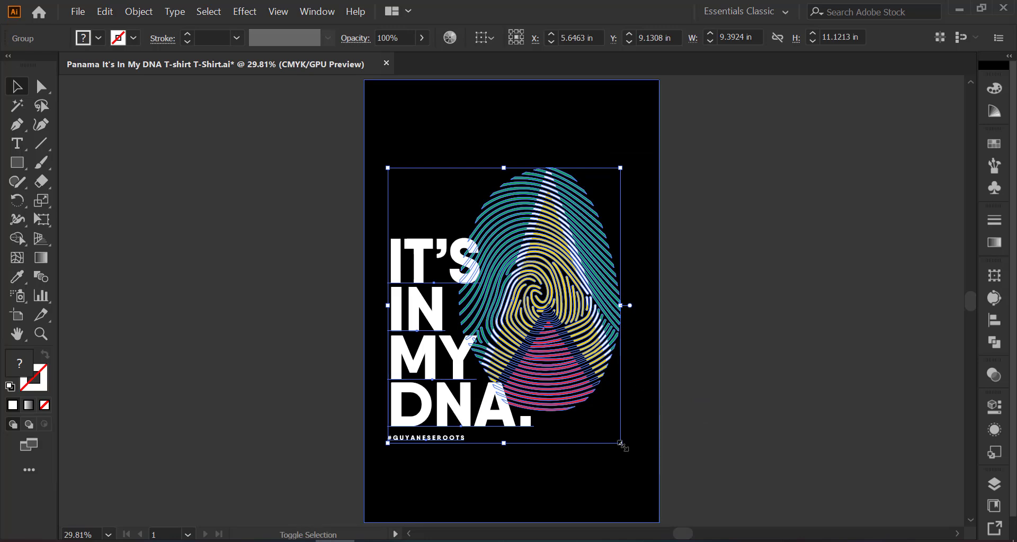
drag(621, 444, 640, 465)
drag(563, 331, 568, 330)
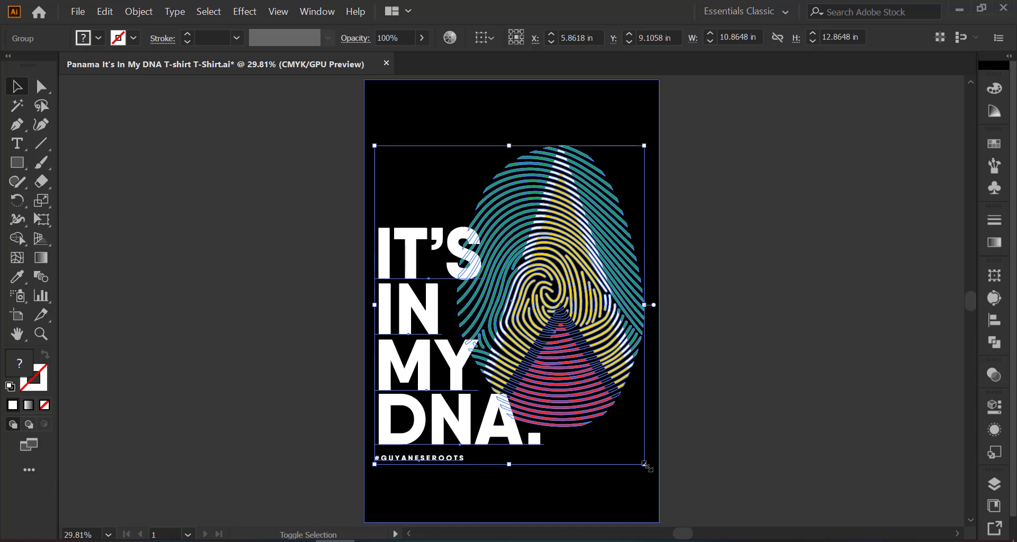
drag(645, 465, 648, 470)
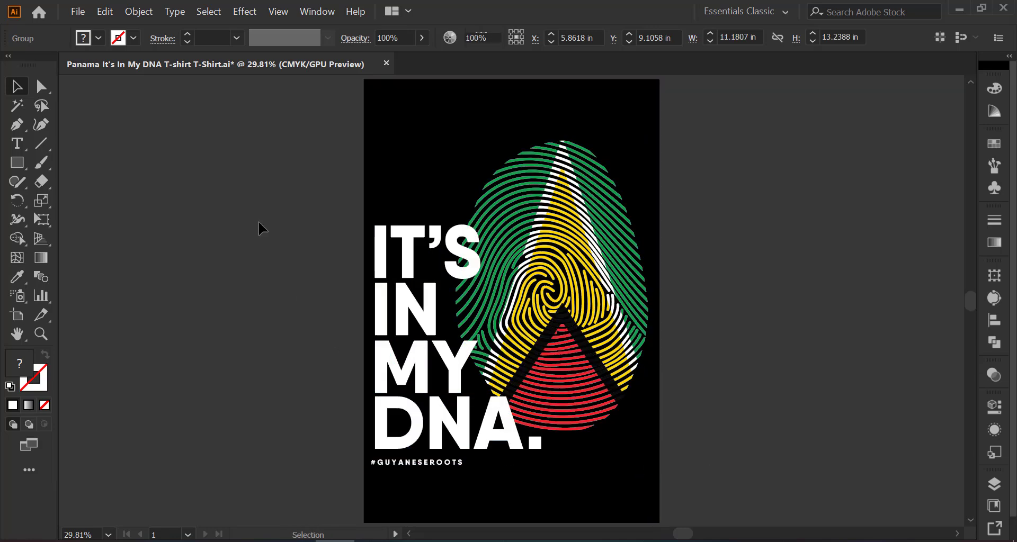
drag(258, 222, 692, 371)
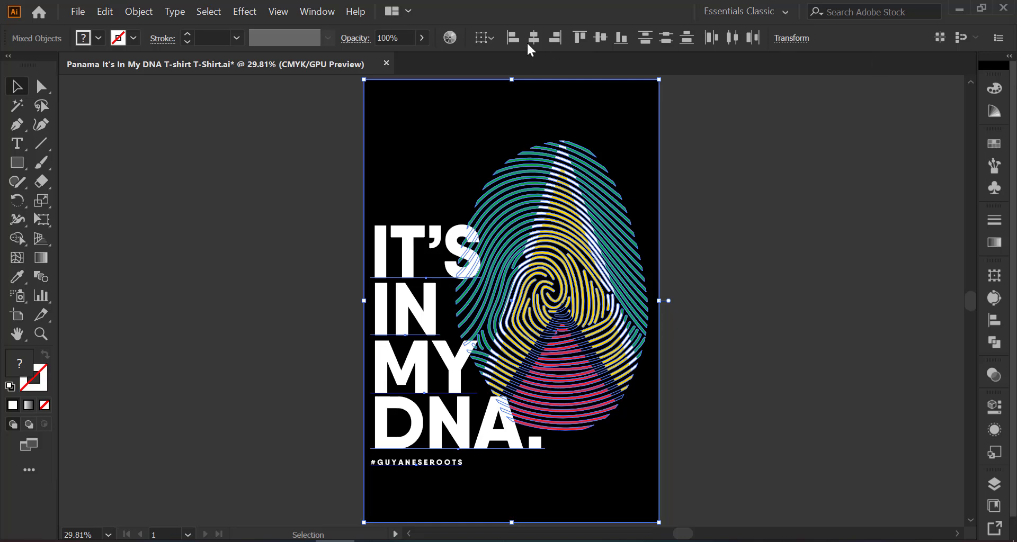
Centre the design horizontally and vertically relative to the artboard
click(492, 39)
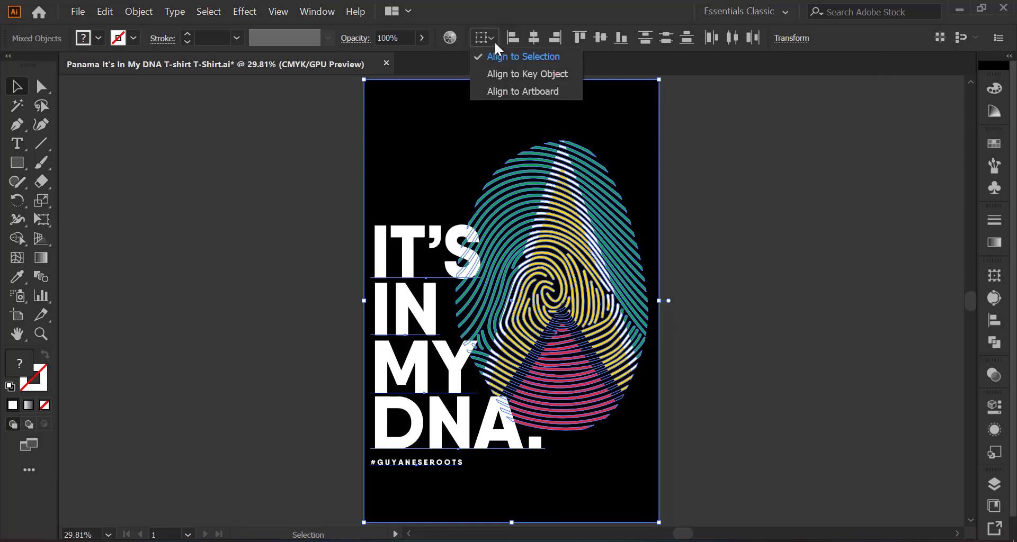
click(517, 86)
click(533, 42)
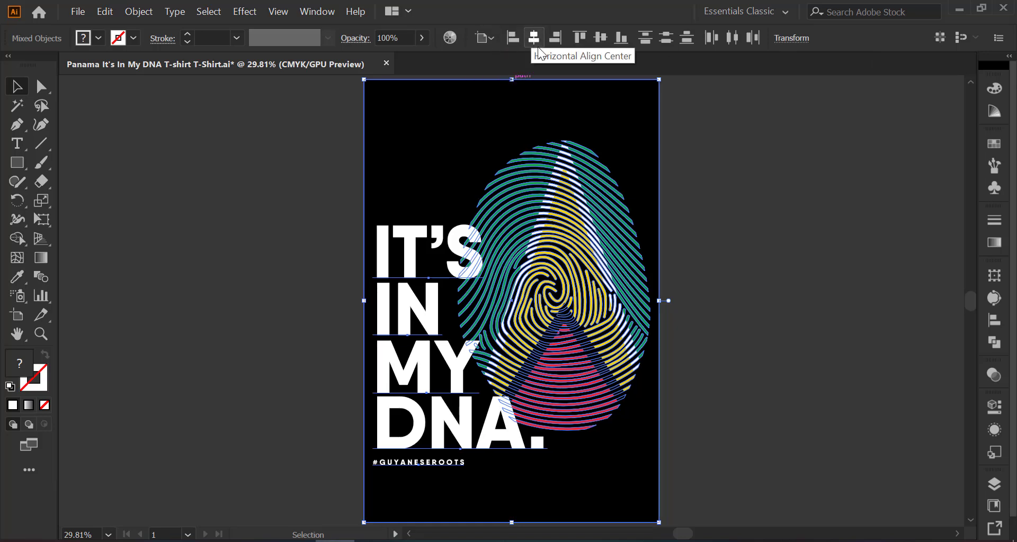
click(599, 40)
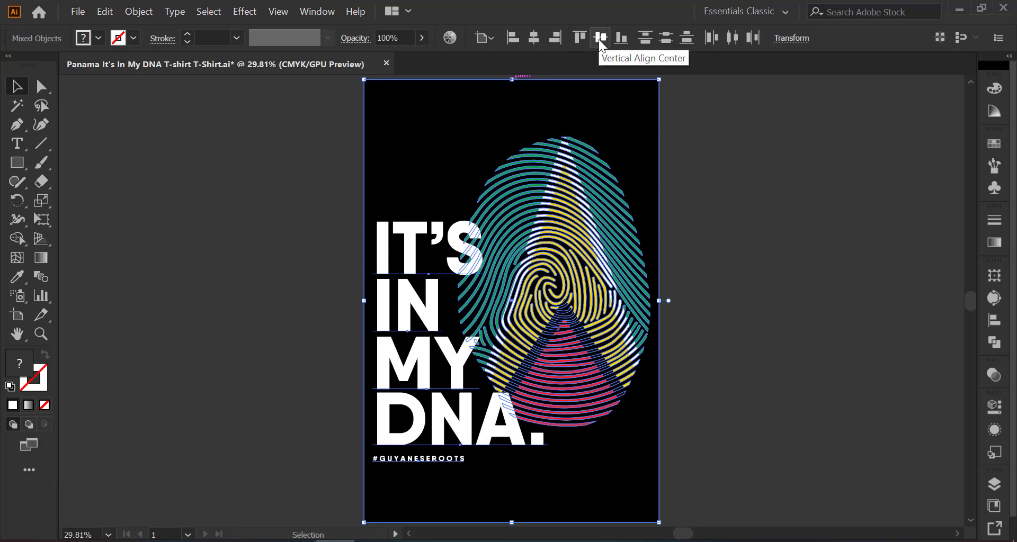
Resize the design group to about 11.84 × 12.98 in
click(764, 222)
drag(764, 222, 615, 295)
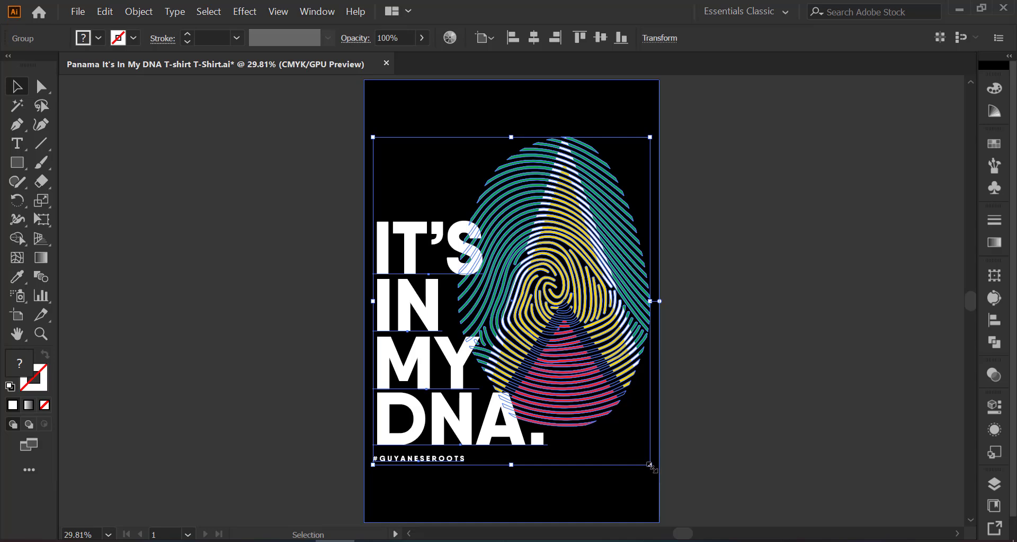
drag(651, 466, 644, 462)
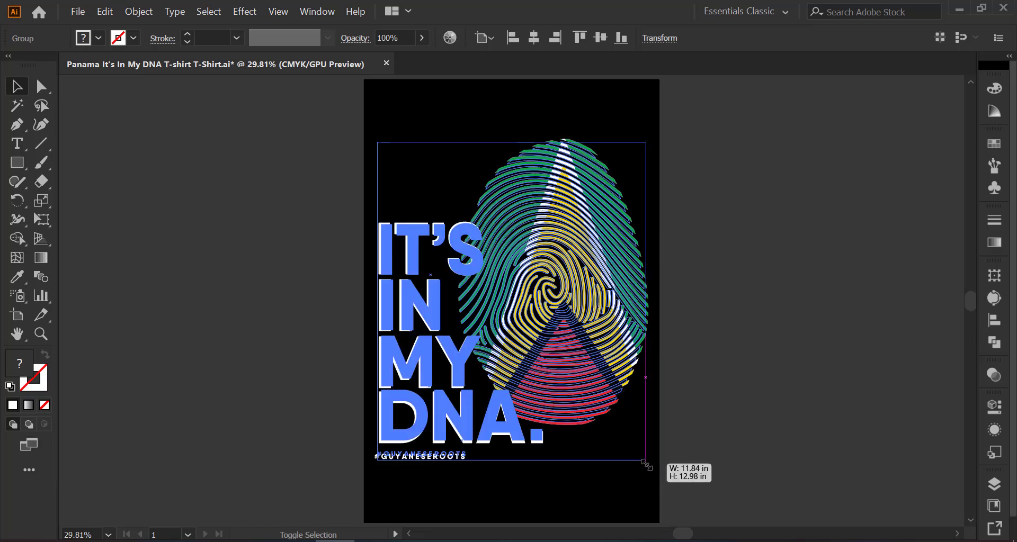
click(733, 415)
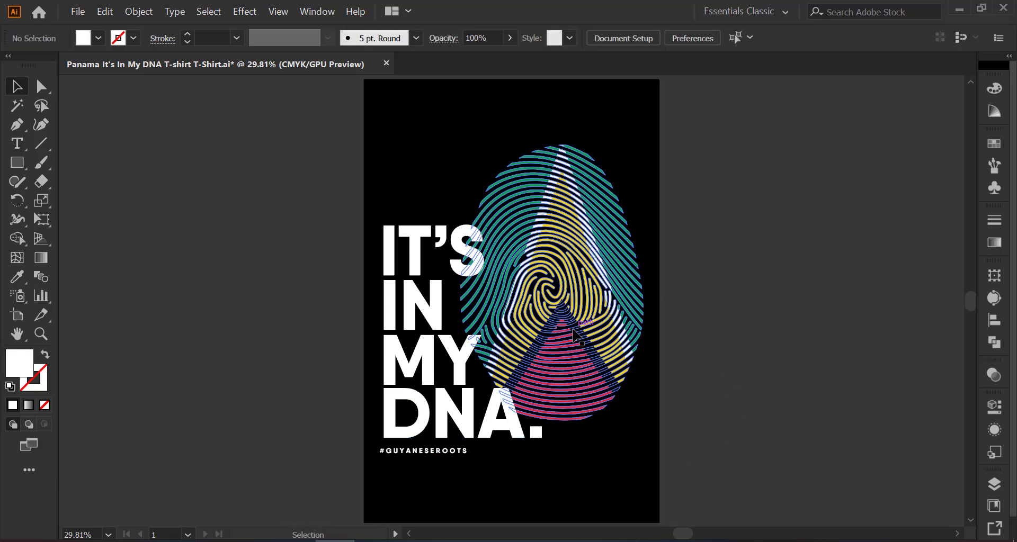